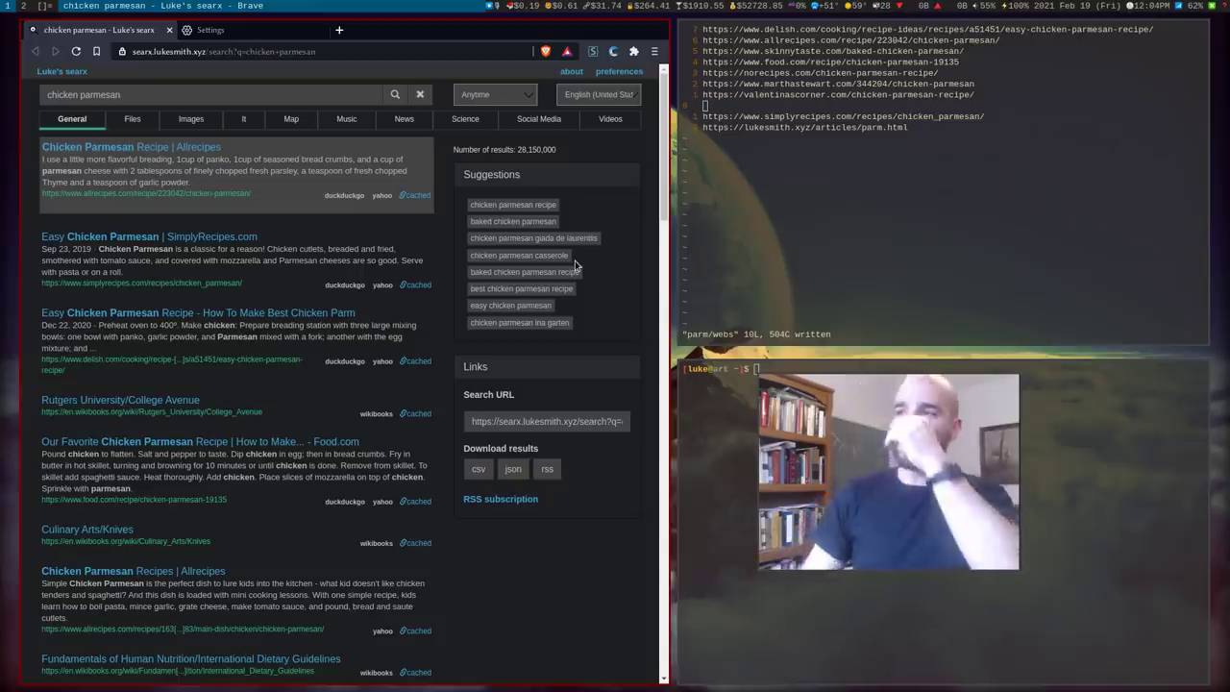
Step: Show the searx 'chicken parmesan' results beside the saved parm/webs list of ten recipe URLs
{"action": "mouse_move", "coordinate": [678, 440]}
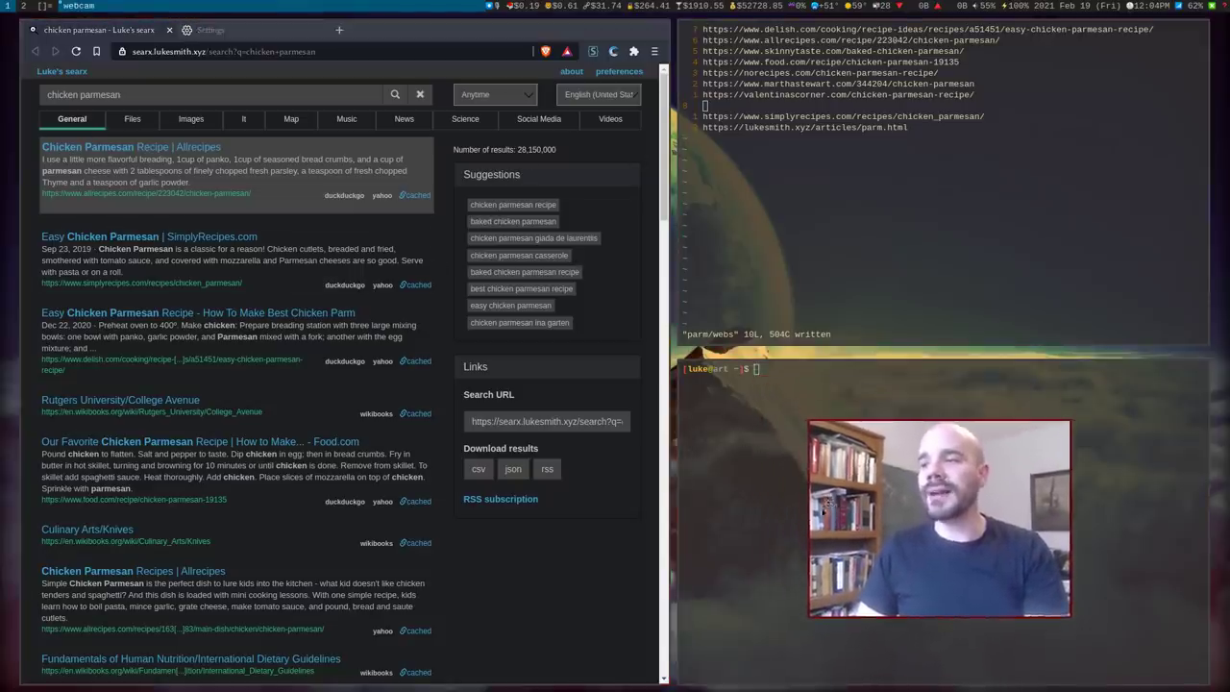
{"action": "type", "text": "bandwidthrest"}
{"action": "key", "text": "Escape"}
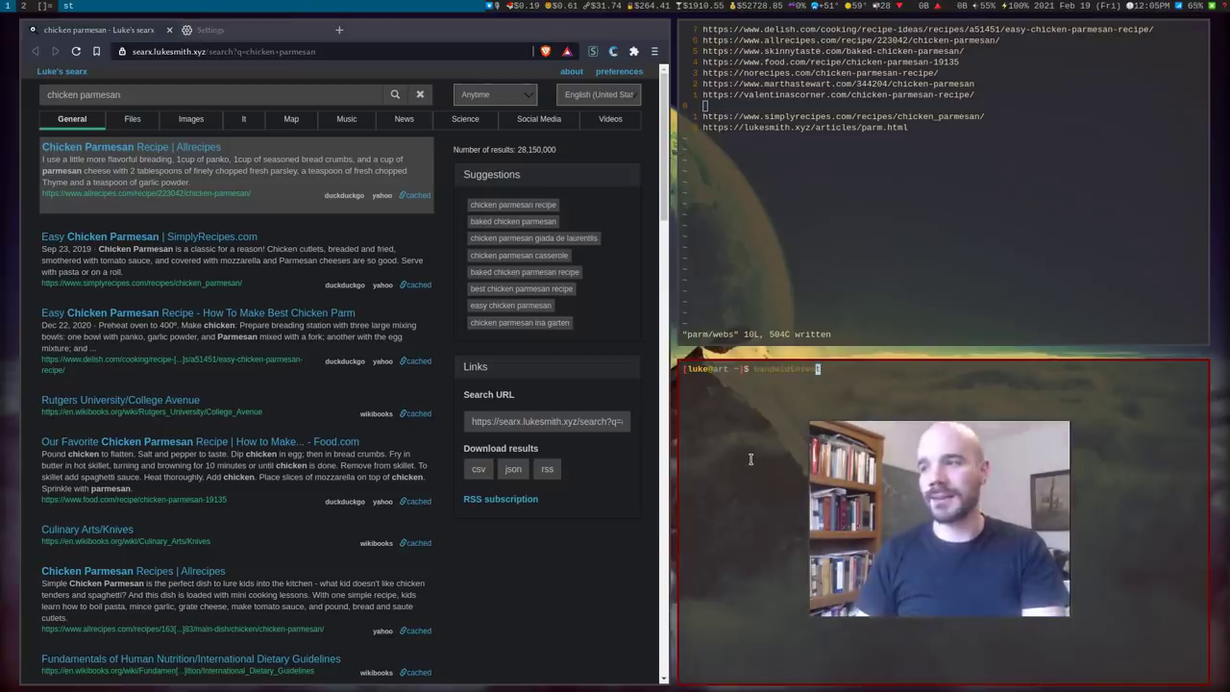
{"action": "key", "text": "super+3"}
{"action": "key", "text": "super+Return"}
{"action": "type", "text": "se"}
{"action": "key", "text": "Return"}
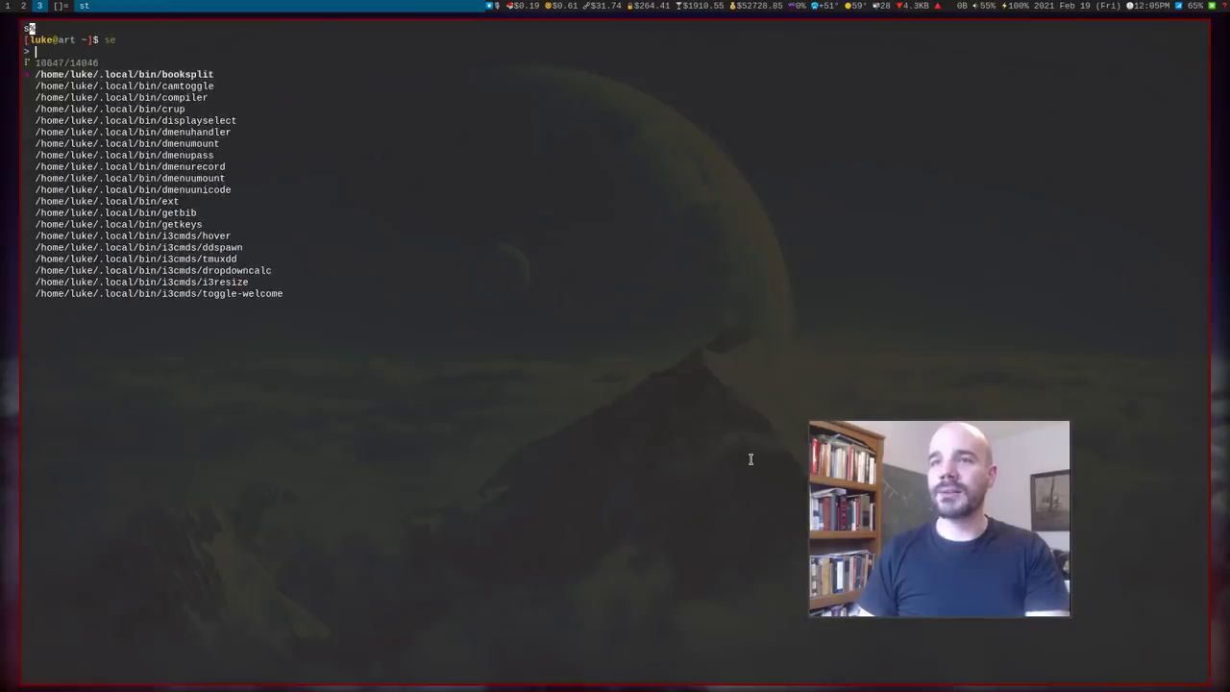
{"action": "type", "text": "bandw"}
{"action": "key", "text": "Return"}
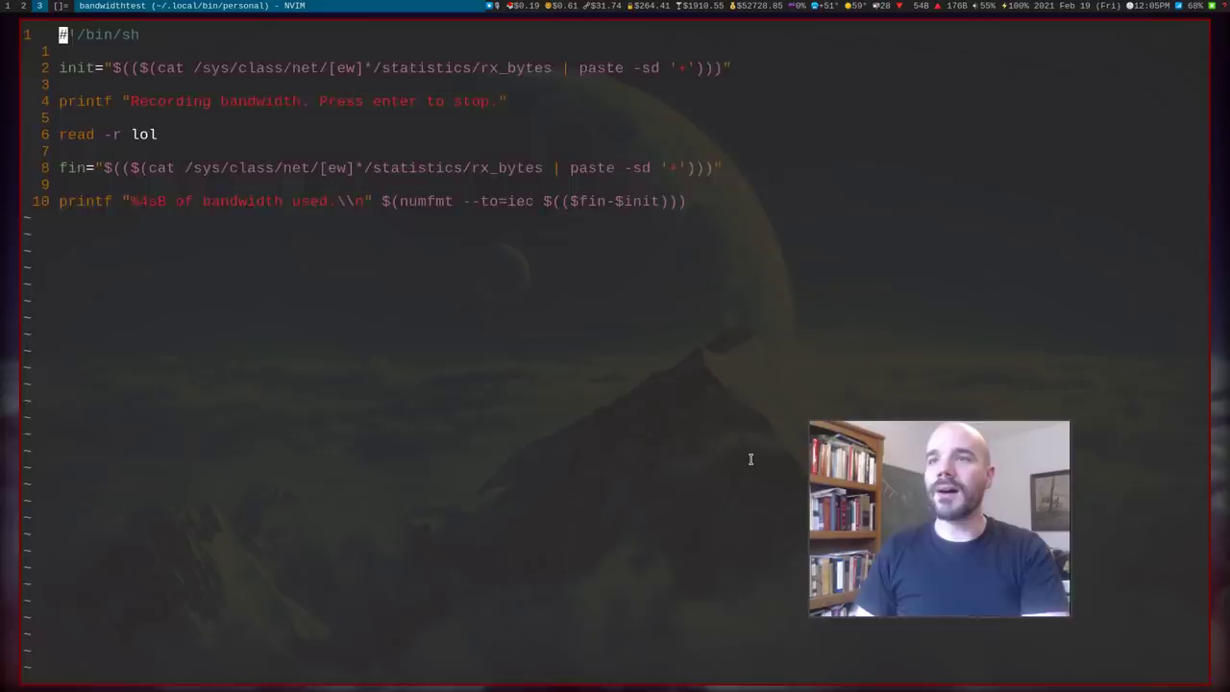
{"action": "key", "text": "j"}
{"action": "key", "text": "j"}
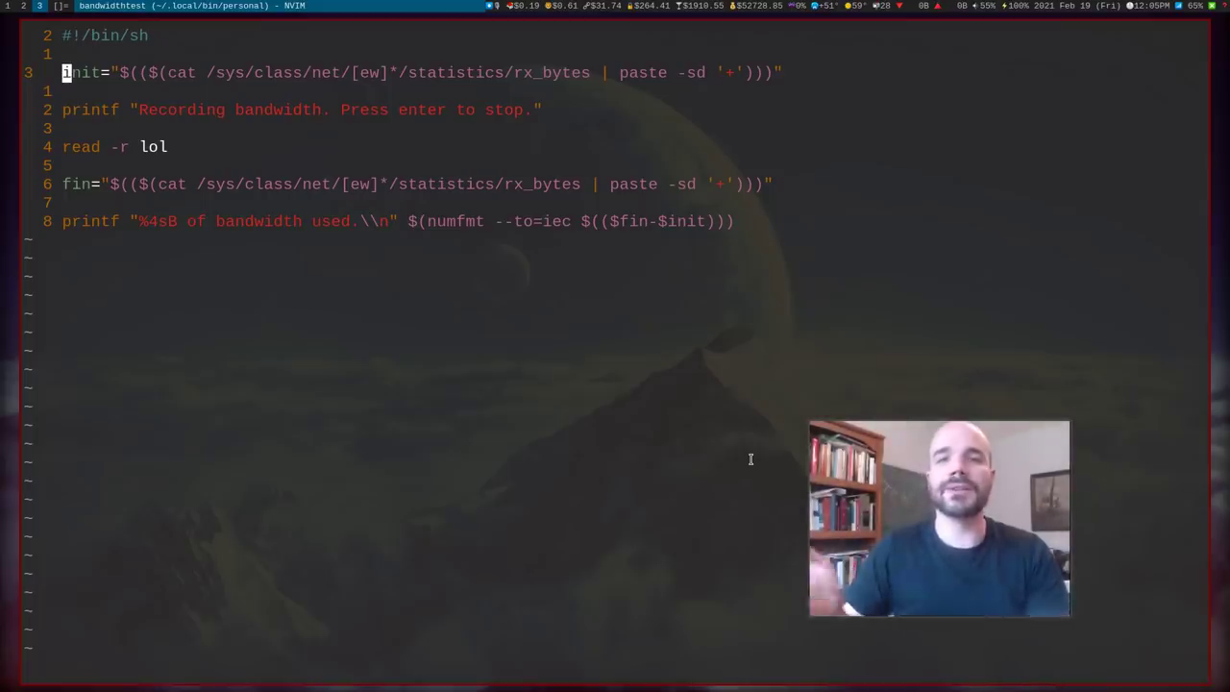
{"action": "key", "text": "super+2"}
{"action": "key", "text": "super+1"}
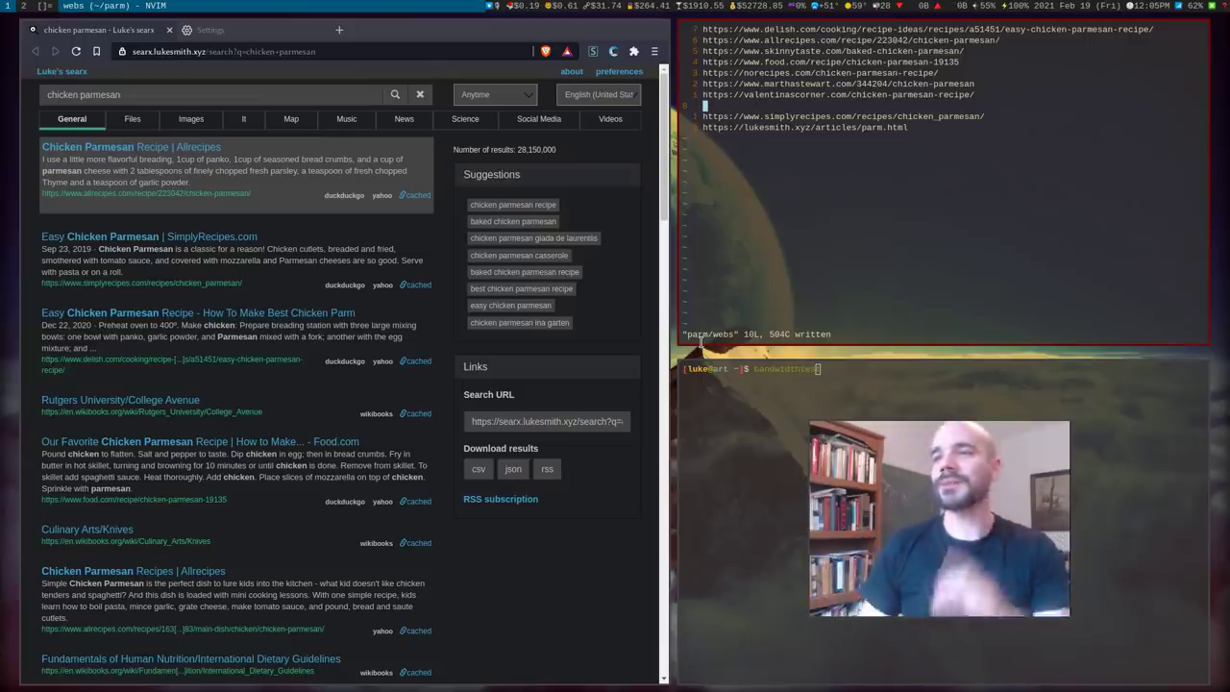
Step: Start a bandwidth recording and clear Brave's browsing history and cached images and files
{"action": "key", "text": "Return"}
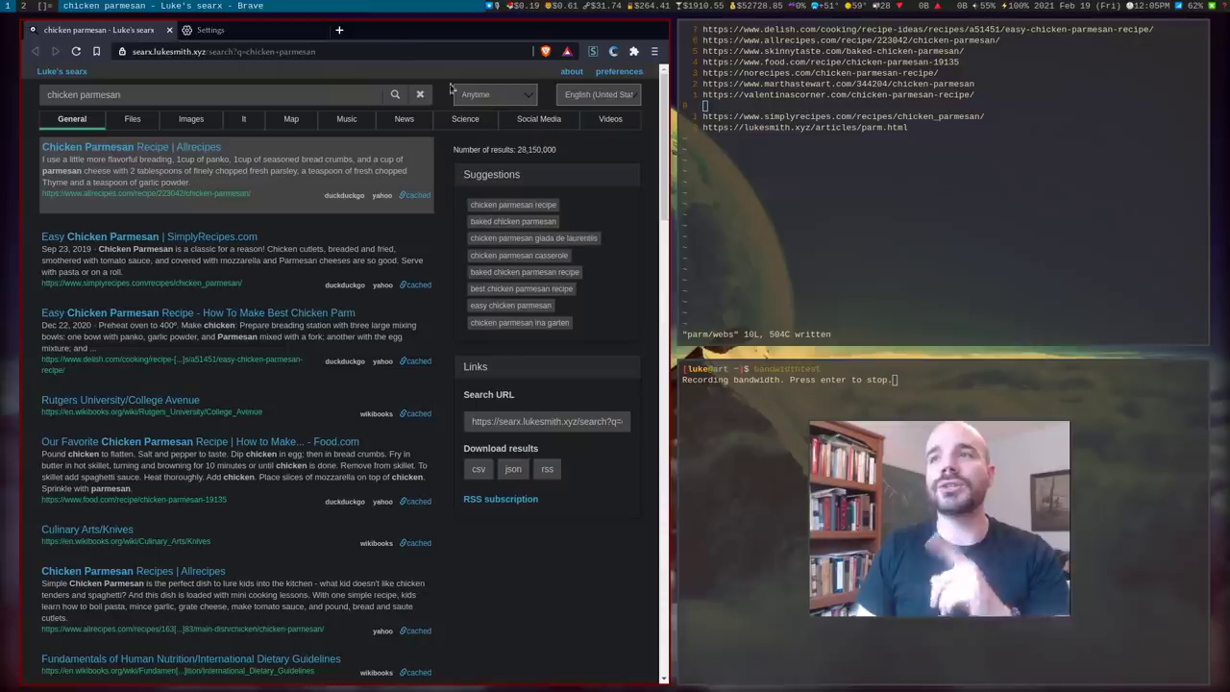
{"action": "left_click", "coordinate": [211, 32]}
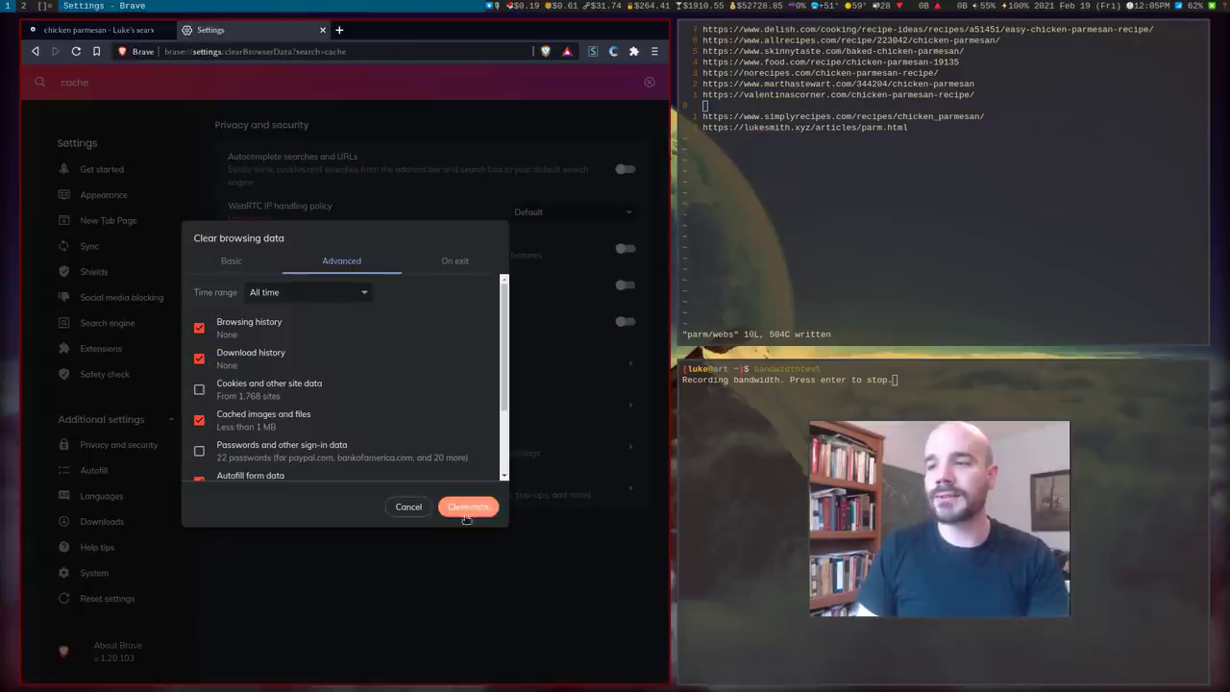
{"action": "left_click", "coordinate": [453, 512]}
Step: Restart the bandwidth recording in a cleared terminal and bring up the recipe URL picker
{"action": "key", "text": "ctrl+c"}
{"action": "key", "text": "ctrl+l"}
{"action": "key", "text": "Up"}
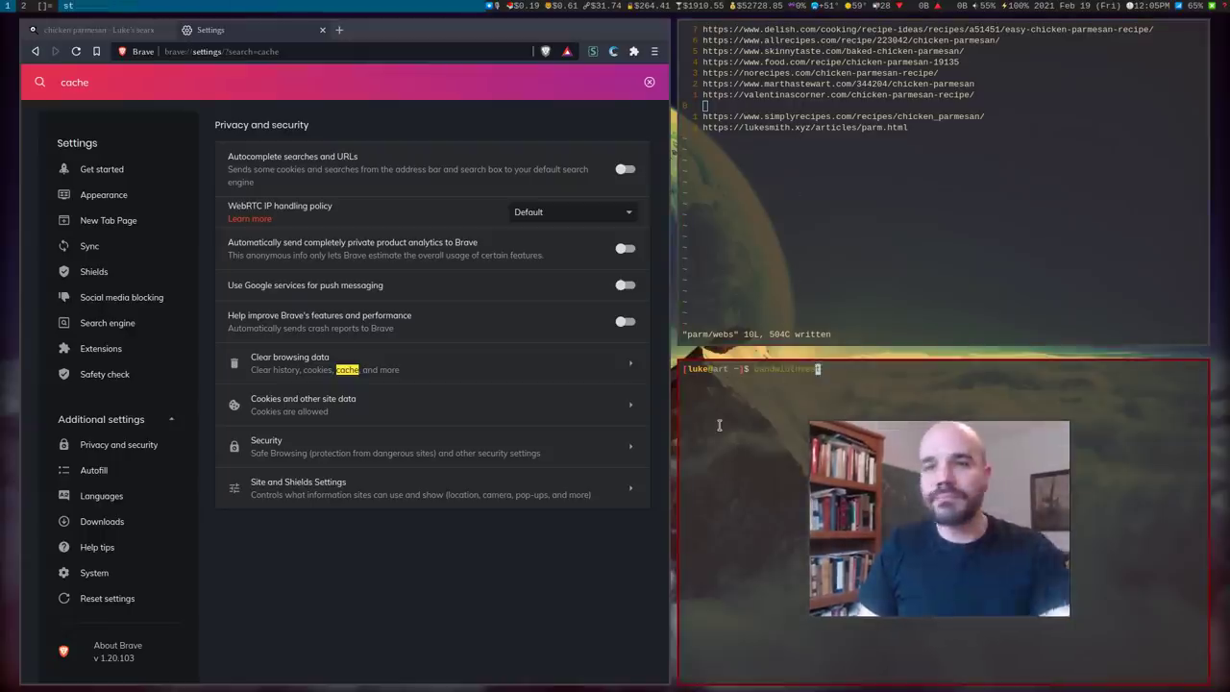
{"action": "key", "text": "Return"}
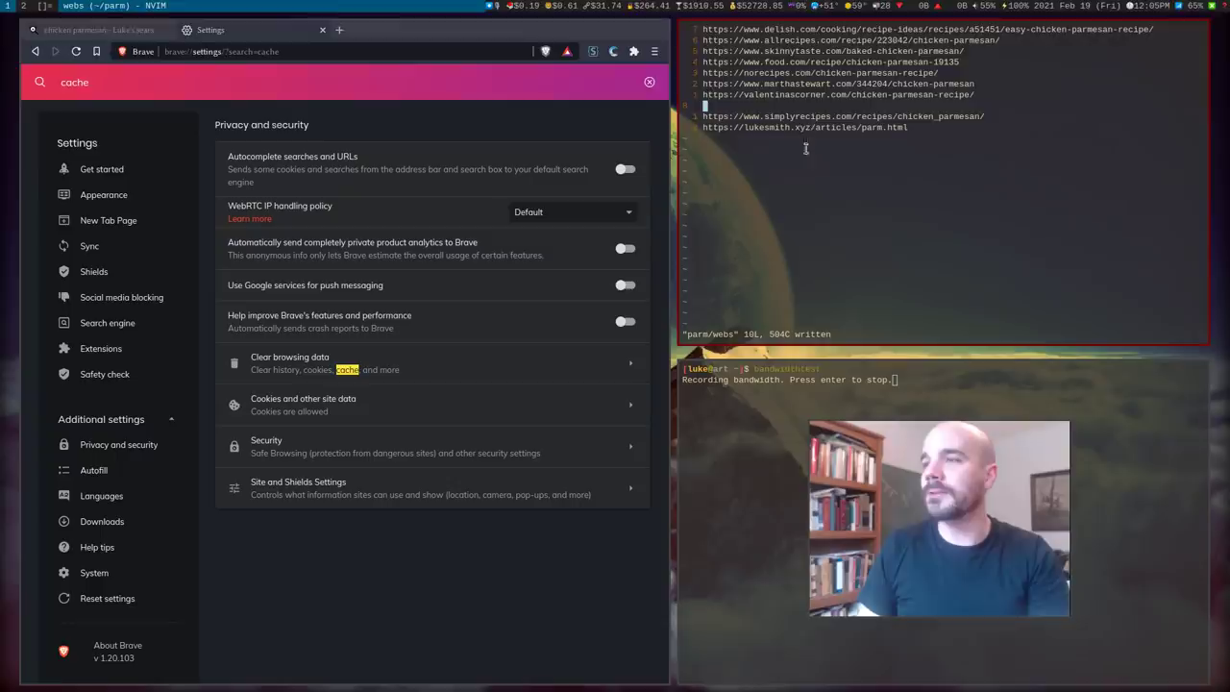
{"action": "key", "text": "alt+l"}
Step: Open the SimplyRecipes Easy Chicken Parmesan page from the URL list and scroll through the whole recipe
{"action": "type", "text": "si"}
{"action": "key", "text": "Return"}
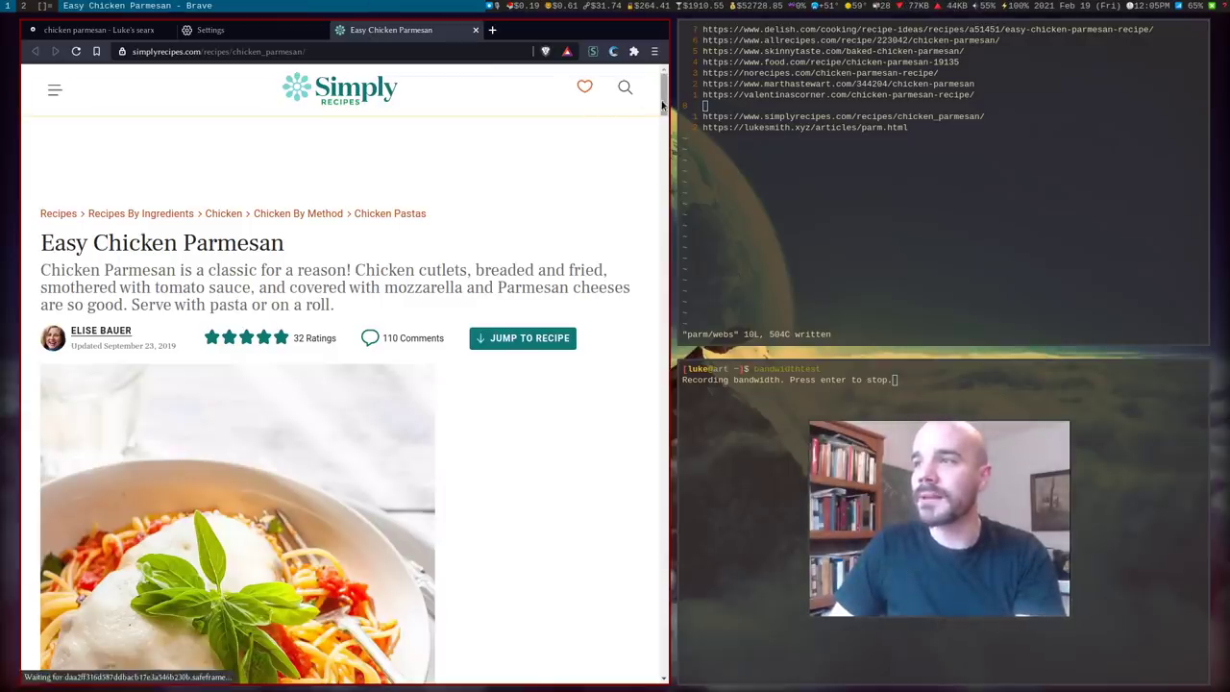
{"action": "left_click_drag", "start_coordinate": [663, 106], "coordinate": [664, 320]}
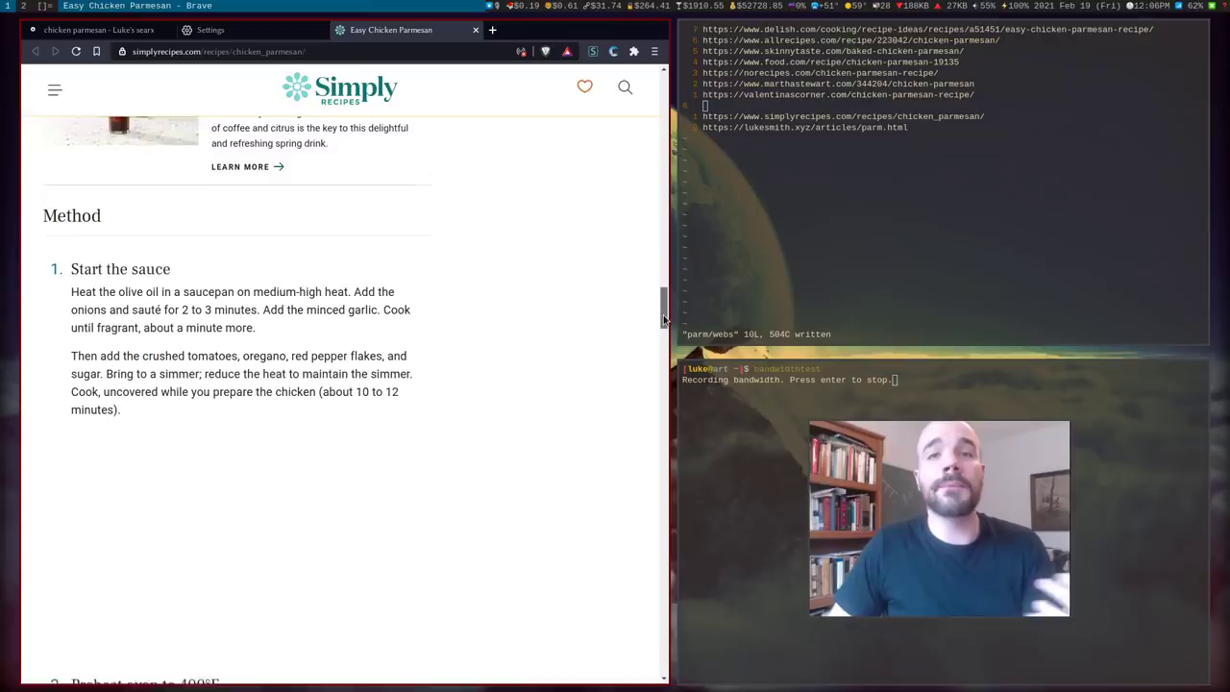
{"action": "left_click_drag", "start_coordinate": [661, 320], "coordinate": [647, 368]}
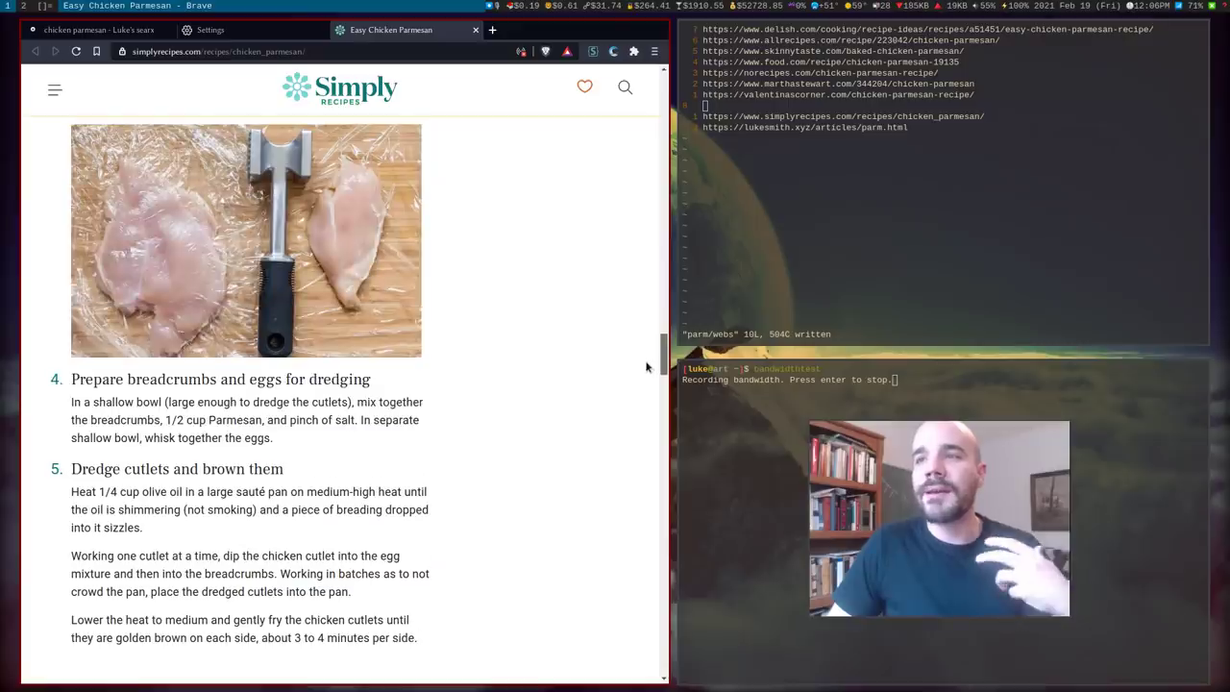
{"action": "left_click_drag", "start_coordinate": [666, 356], "coordinate": [696, 70]}
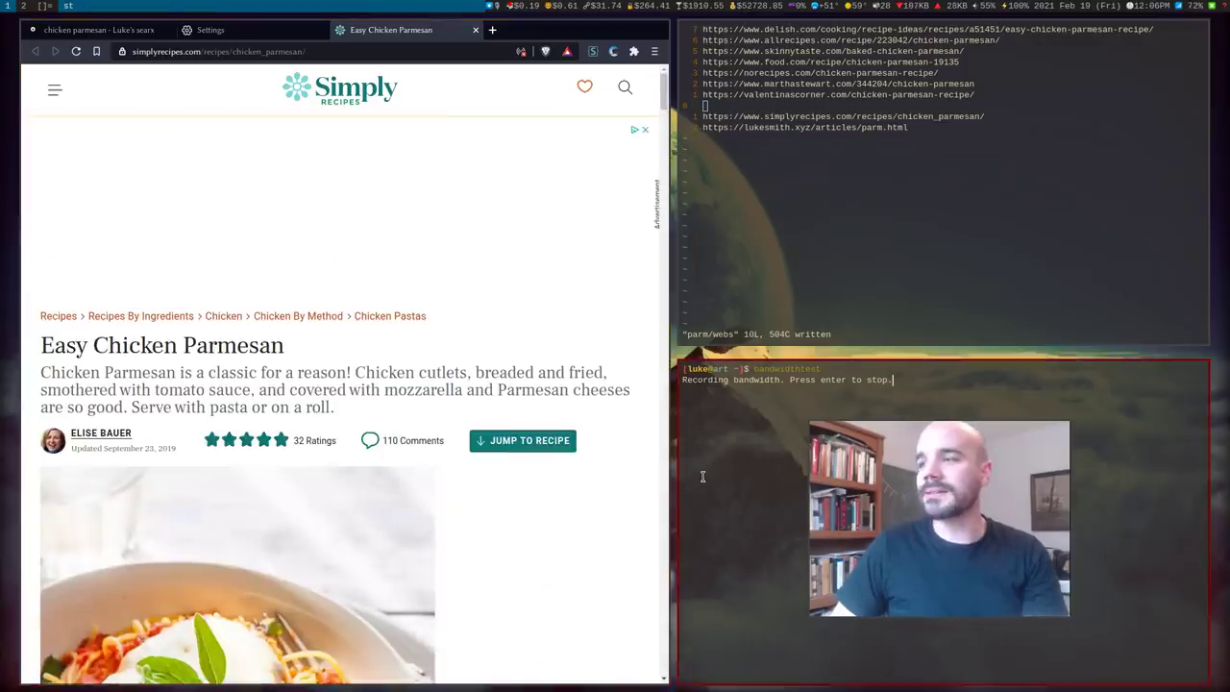
{"action": "key", "text": "Return"}
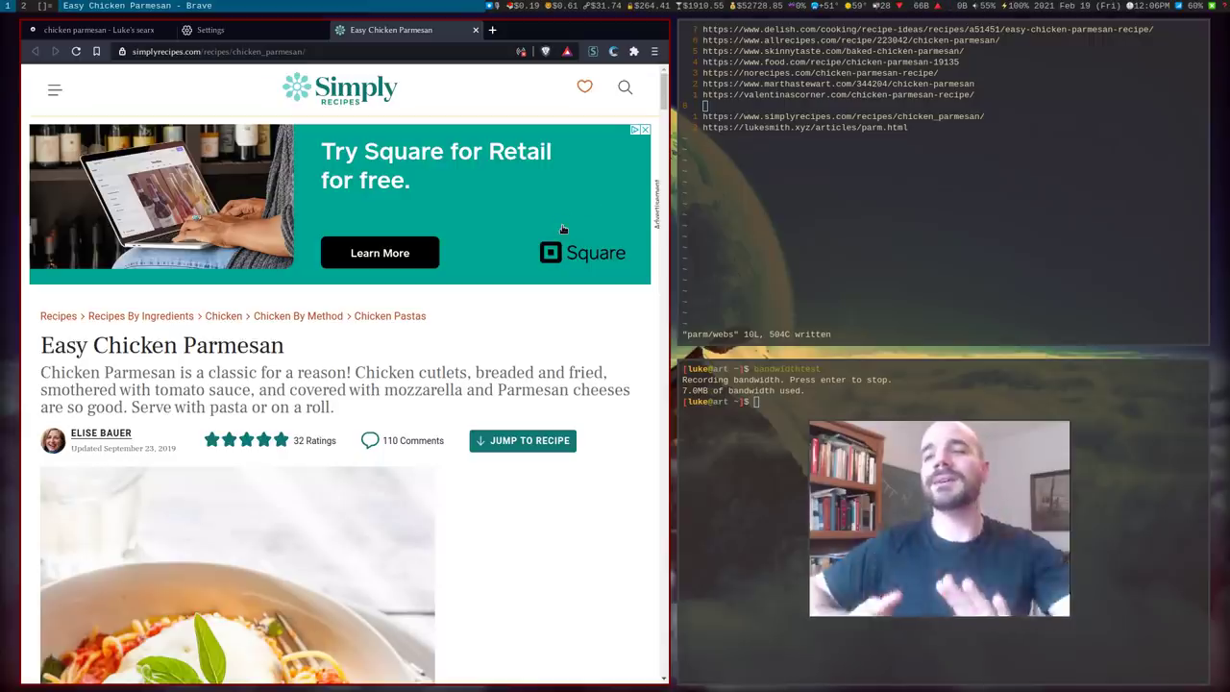
{"action": "scroll", "coordinate": [563, 229], "scroll_direction": "down", "scroll_amount": 1}
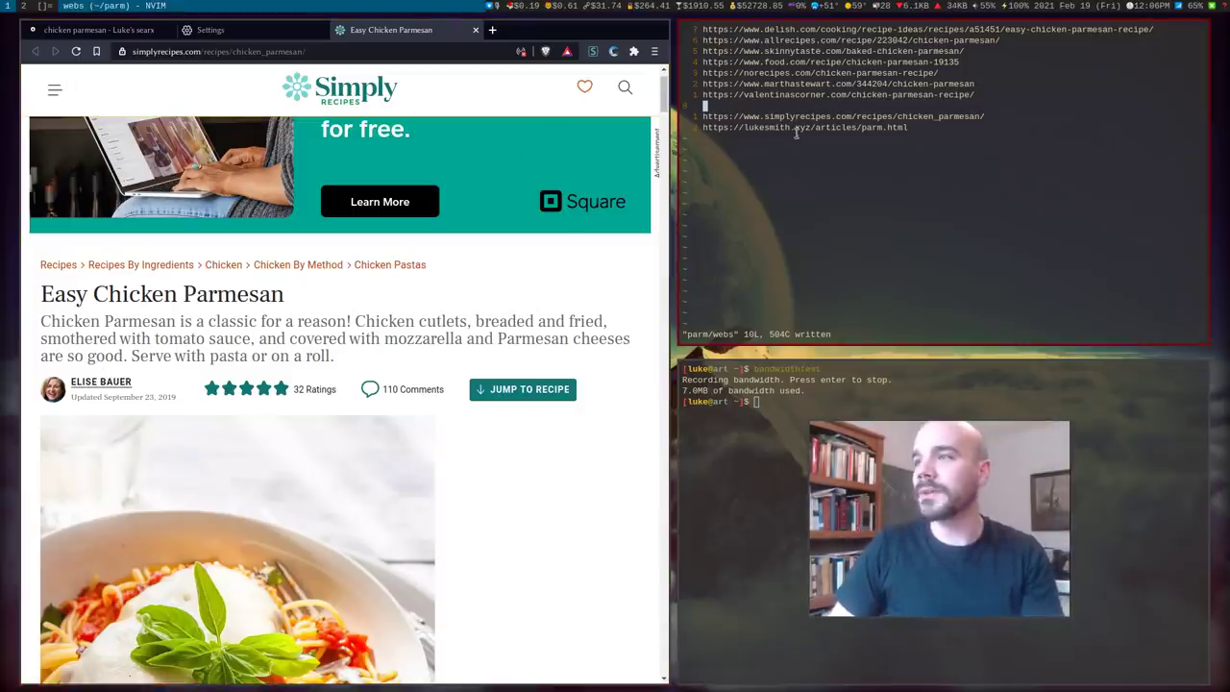
Step: From the Neovim URL list, open the URL matching 'parm.'
{"action": "key", "text": "j"}
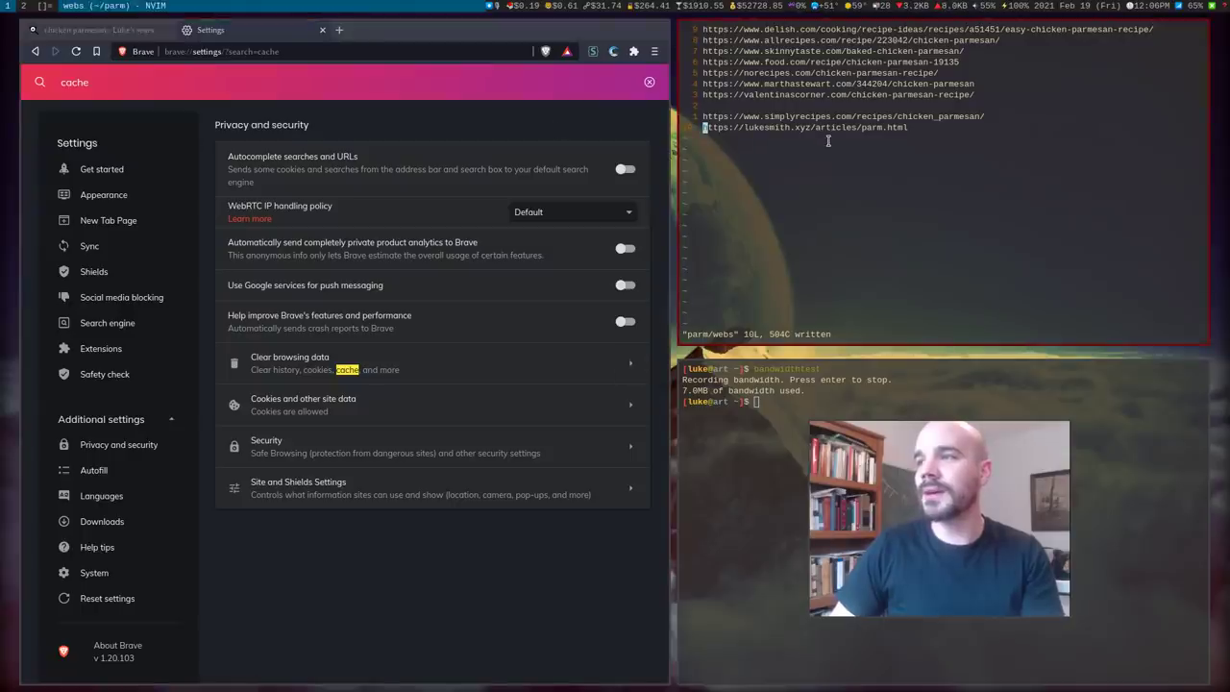
{"action": "key", "text": "alt+l"}
{"action": "type", "text": "parm."}
{"action": "key", "text": "Return"}
Step: Restart the bandwidth recording and open the lukesmith.xyz Easy Chicken Parmesan mirror
{"action": "key", "text": "Up"}
{"action": "key", "text": "Return"}
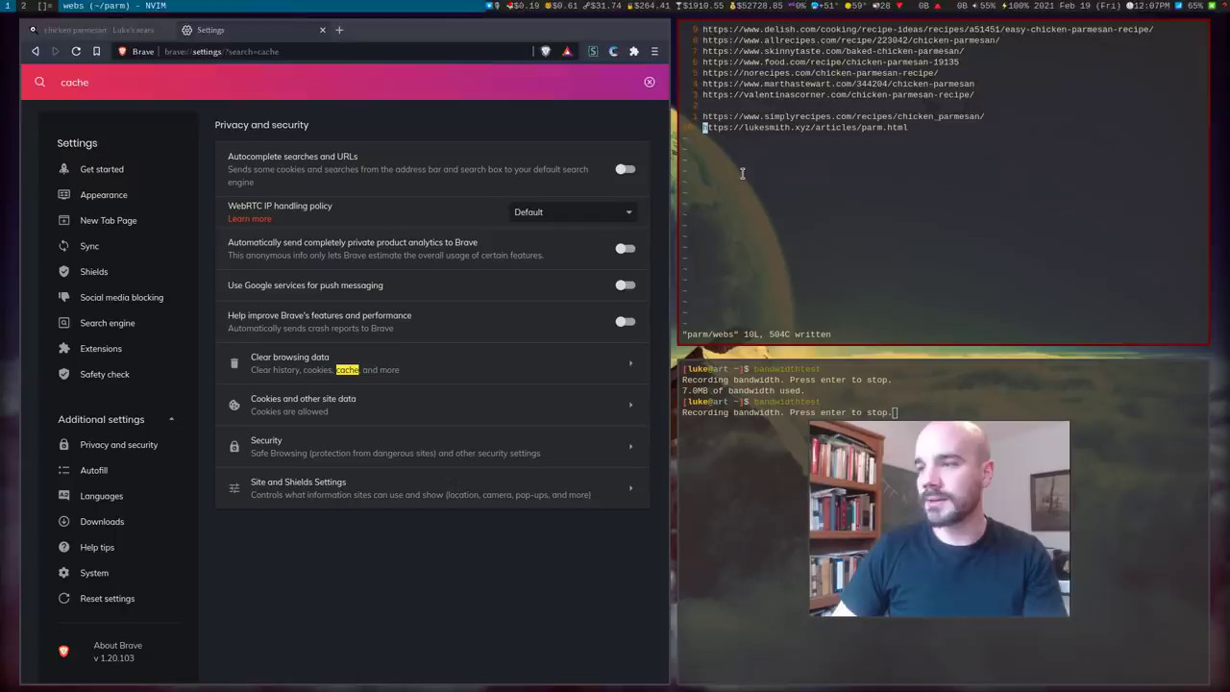
{"action": "key", "text": "alt+l"}
{"action": "type", "text": "luke"}
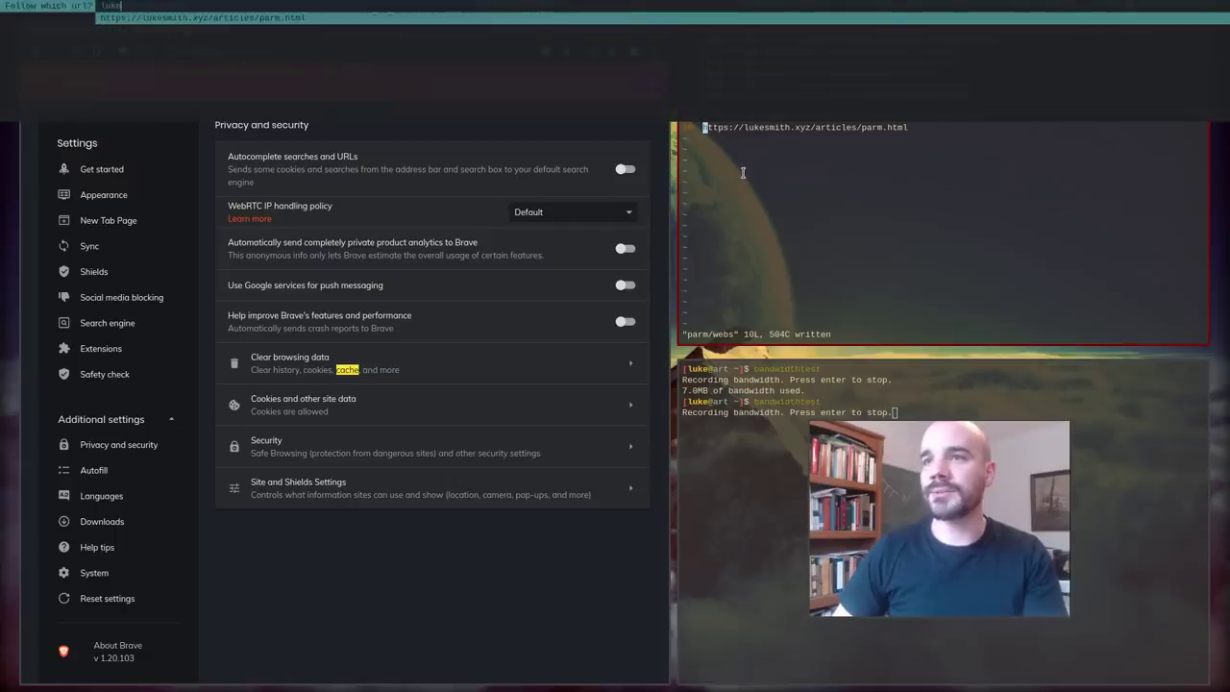
{"action": "key", "text": "Return"}
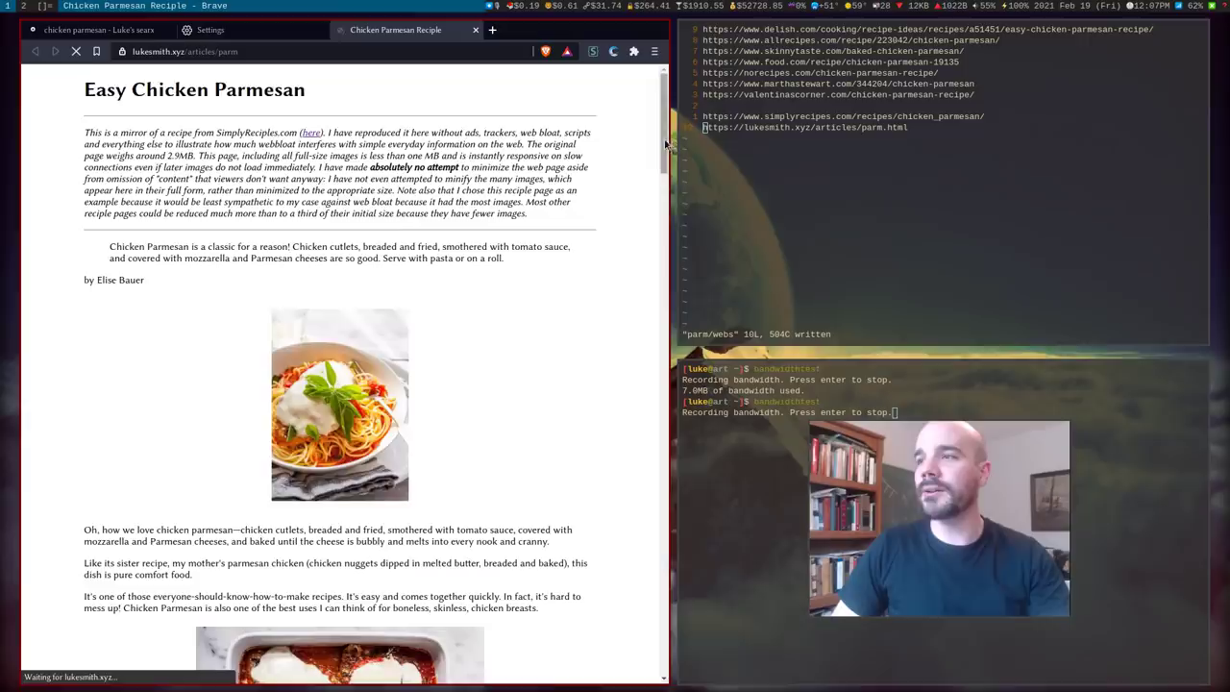
Step: Scroll through the lukesmith.xyz mirror page, then stop the recording, which reports 963KB
{"action": "scroll", "coordinate": [673, 151], "scroll_direction": "down", "scroll_amount": 10}
{"action": "scroll", "coordinate": [673, 154], "scroll_direction": "up", "scroll_amount": 9}
{"action": "scroll", "coordinate": [673, 152], "scroll_direction": "down", "scroll_amount": 15}
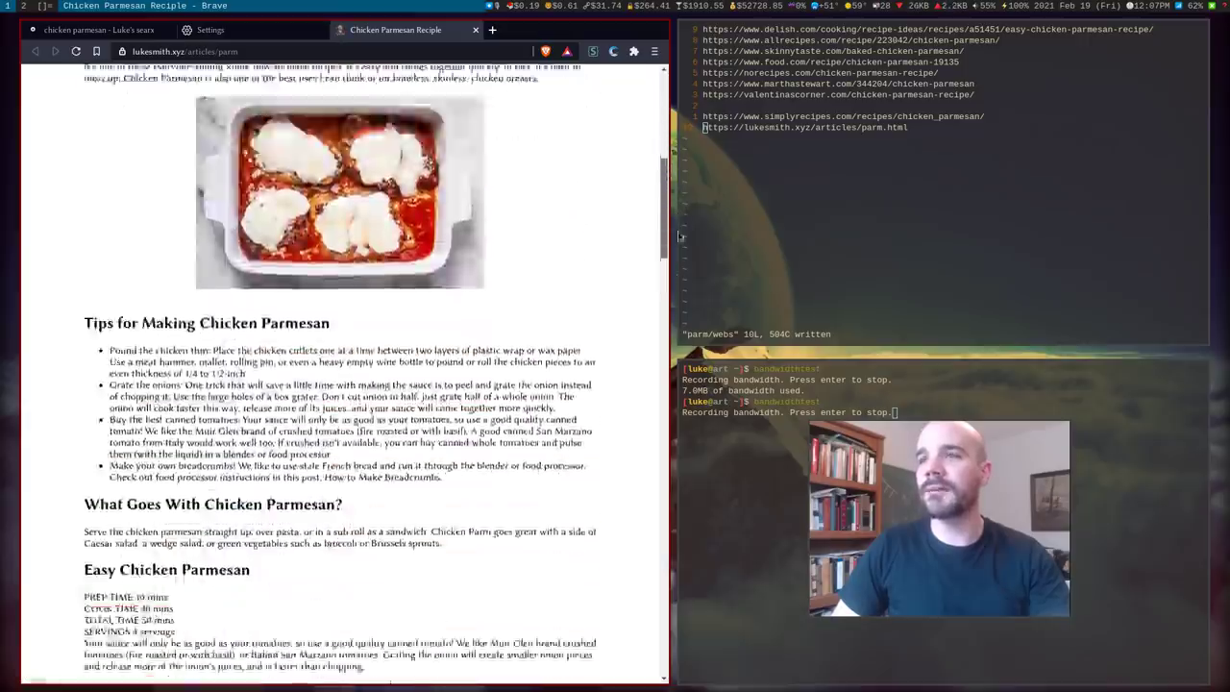
{"action": "scroll", "coordinate": [624, 577], "scroll_direction": "down", "scroll_amount": 6}
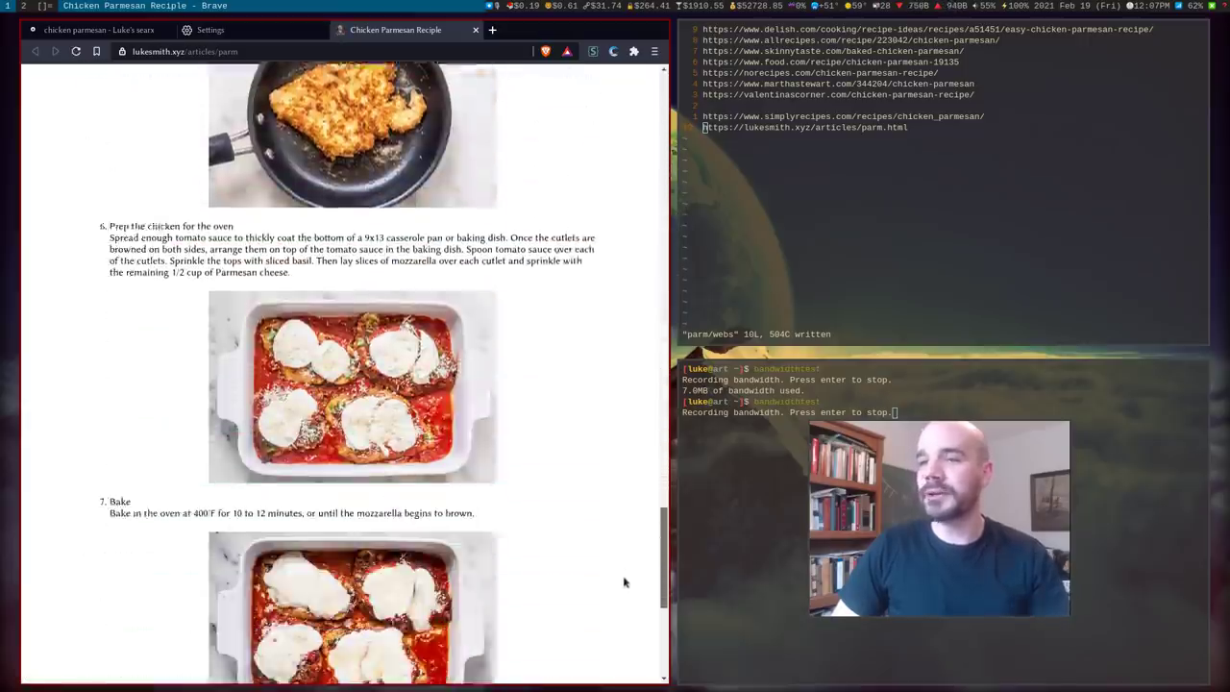
{"action": "scroll", "coordinate": [622, 606], "scroll_direction": "down", "scroll_amount": 2}
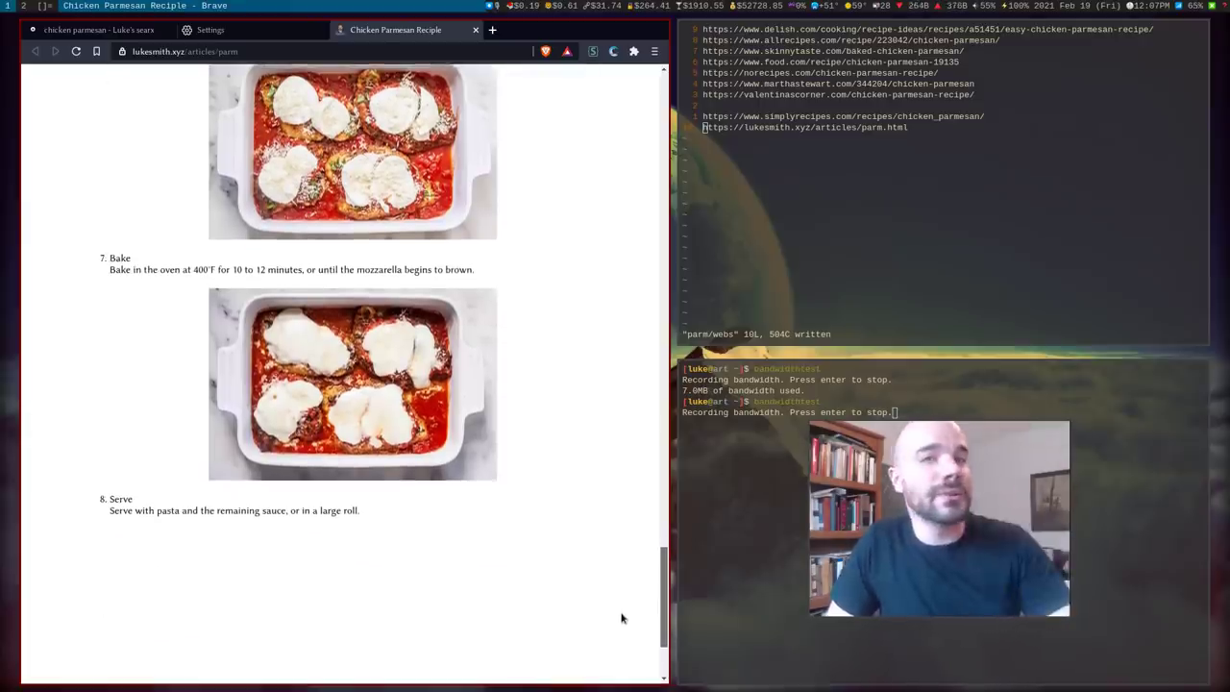
{"action": "scroll", "coordinate": [623, 597], "scroll_direction": "up", "scroll_amount": 2}
{"action": "scroll", "coordinate": [624, 598], "scroll_direction": "up", "scroll_amount": 15}
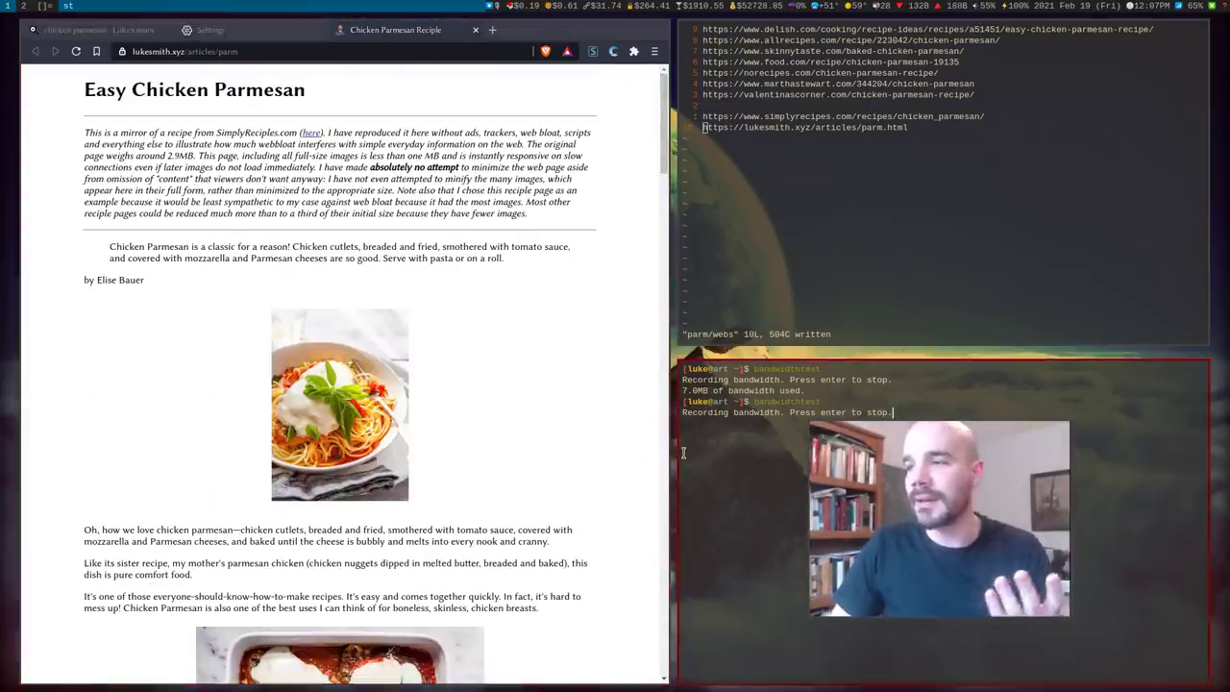
{"action": "key", "text": "Return"}
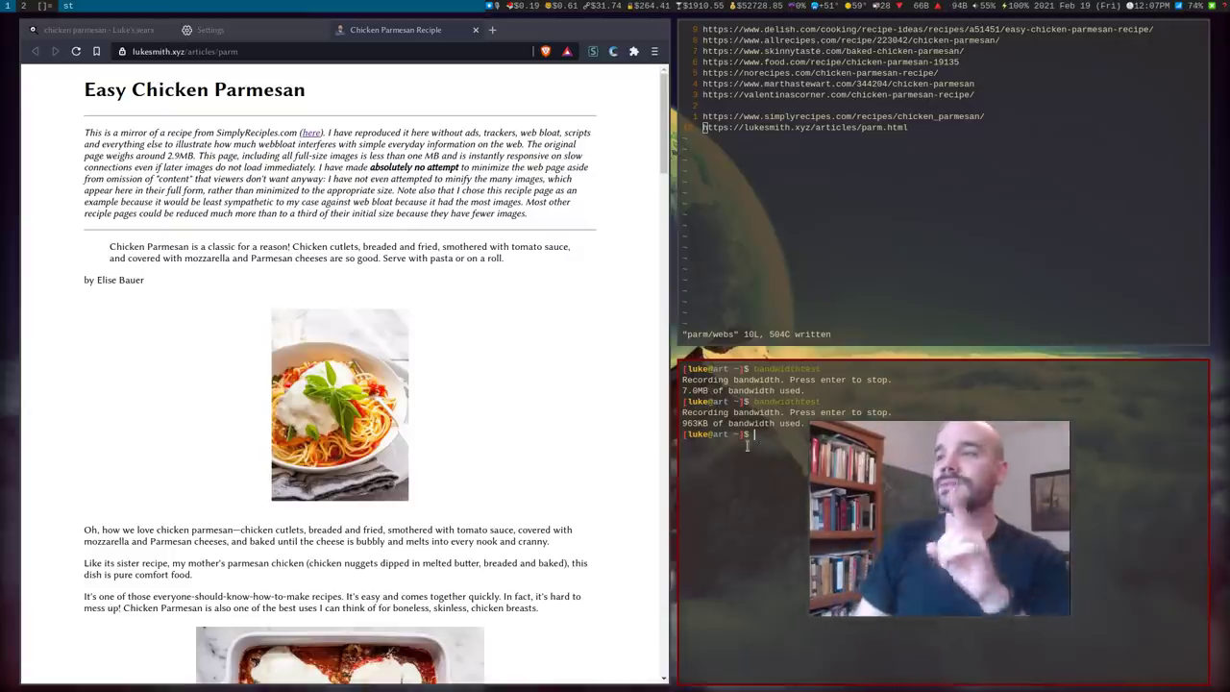
{"action": "left_click_drag", "start_coordinate": [659, 124], "coordinate": [666, 159]}
{"action": "scroll", "coordinate": [640, 503], "scroll_direction": "down", "scroll_amount": 20}
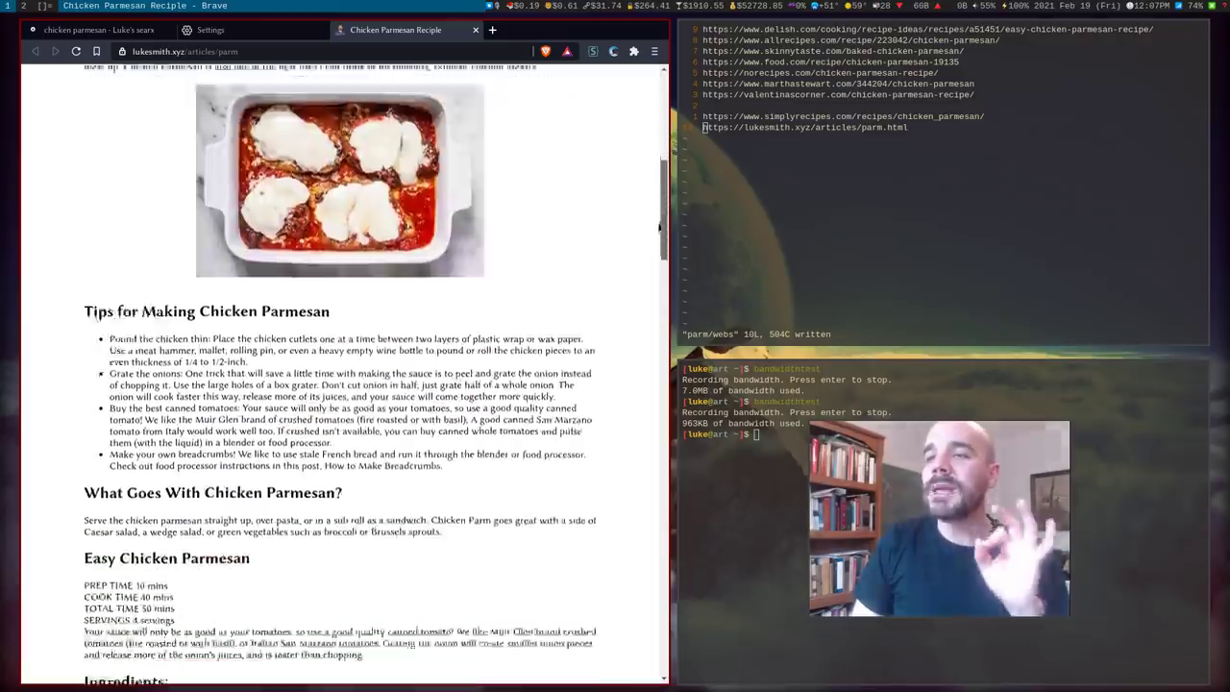
{"action": "right_click", "coordinate": [424, 223]}
{"action": "left_click", "coordinate": [463, 235]}
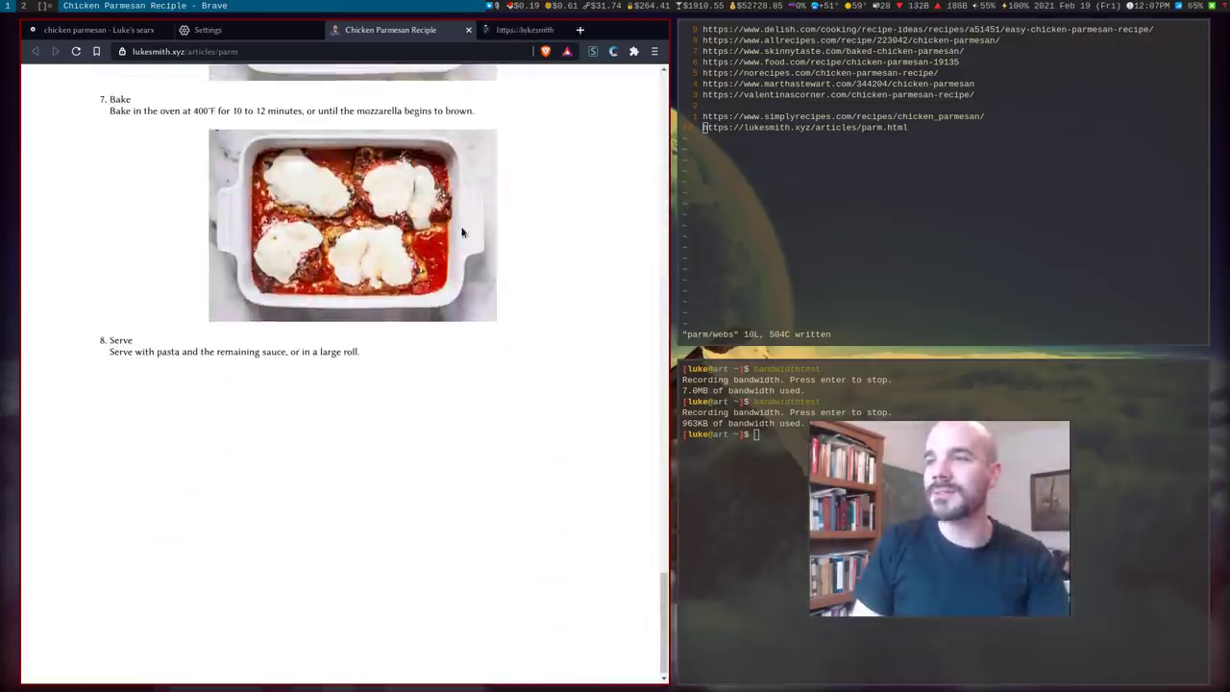
{"action": "left_click", "coordinate": [514, 30]}
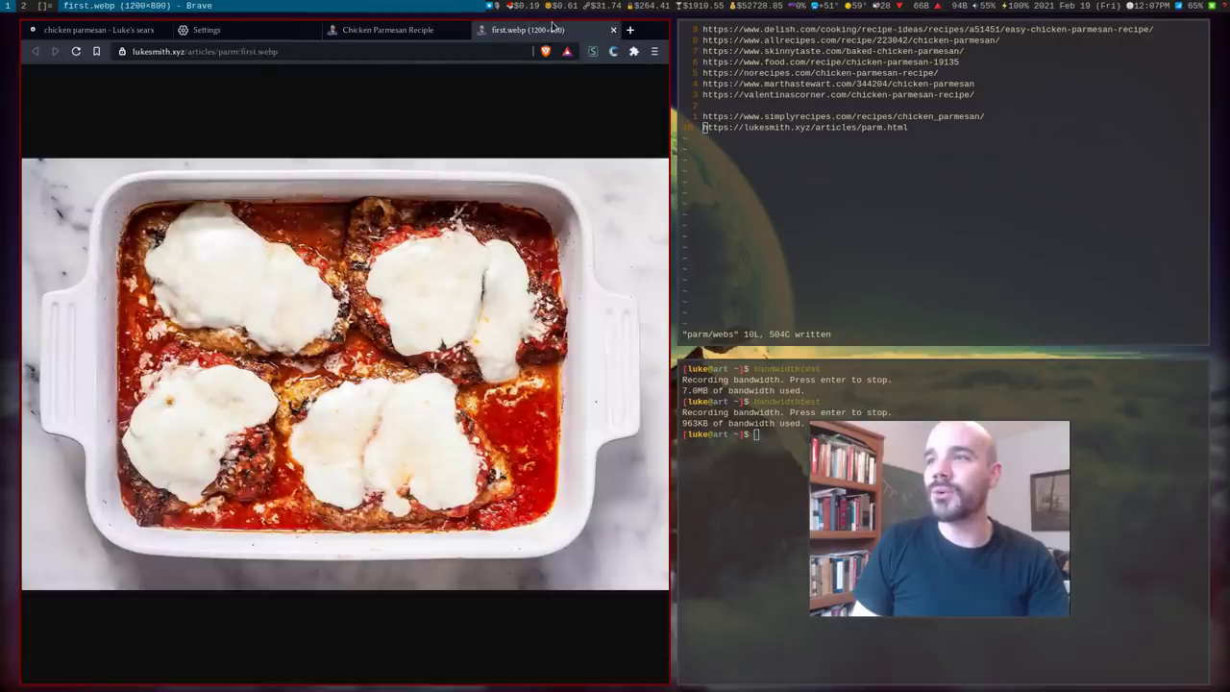
{"action": "key", "text": "ctrl+w"}
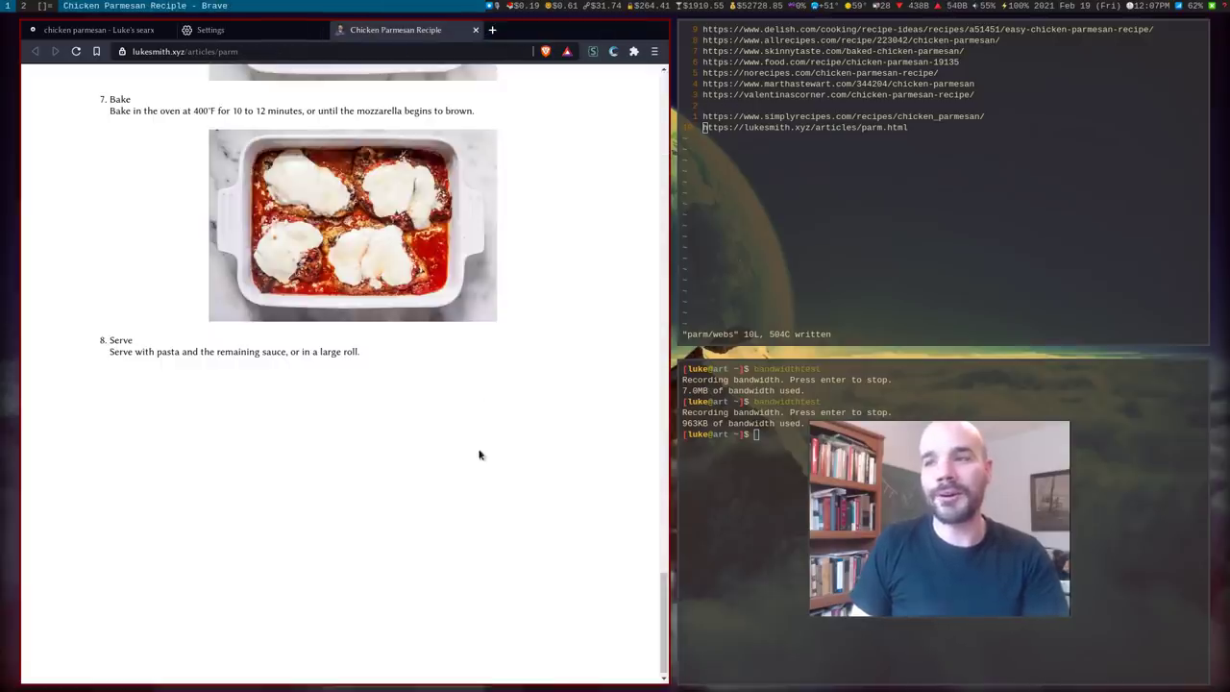
{"action": "scroll", "coordinate": [480, 462], "scroll_direction": "up", "scroll_amount": 8}
{"action": "scroll", "coordinate": [485, 475], "scroll_direction": "up", "scroll_amount": 20}
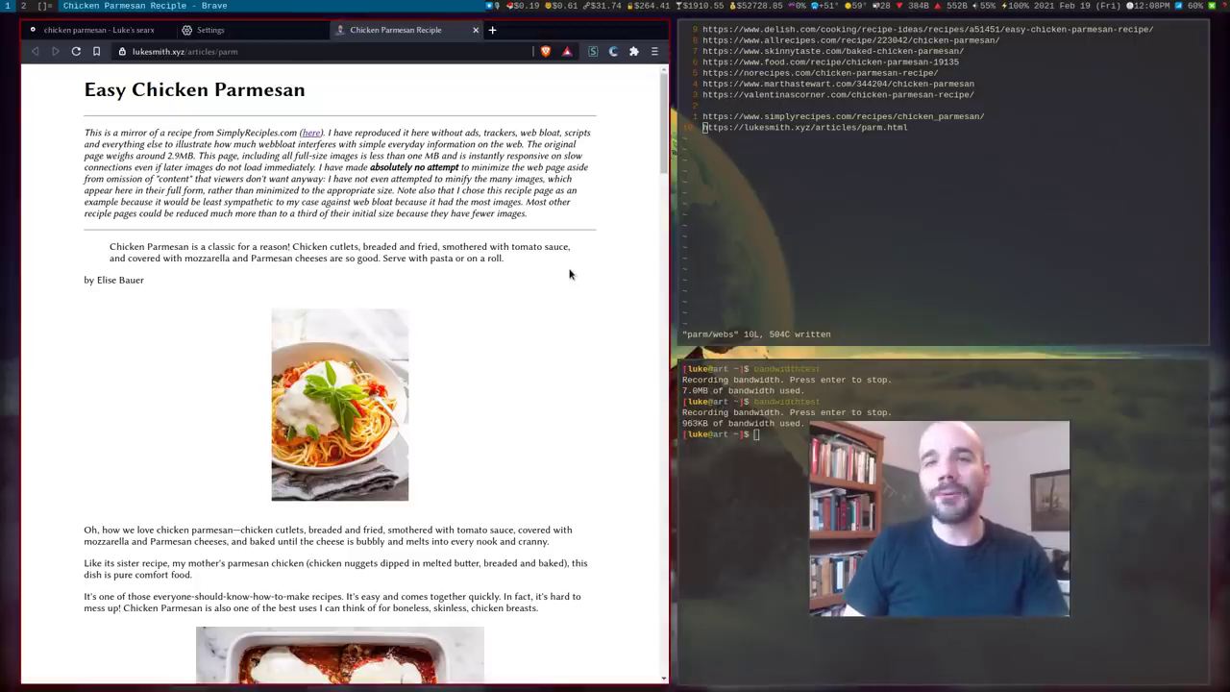
Step: Return to the chicken parmesan searx tab, start a new bandwidth recording, and open the Allrecipes URL
{"action": "key", "text": "ctrl+shift+Tab"}
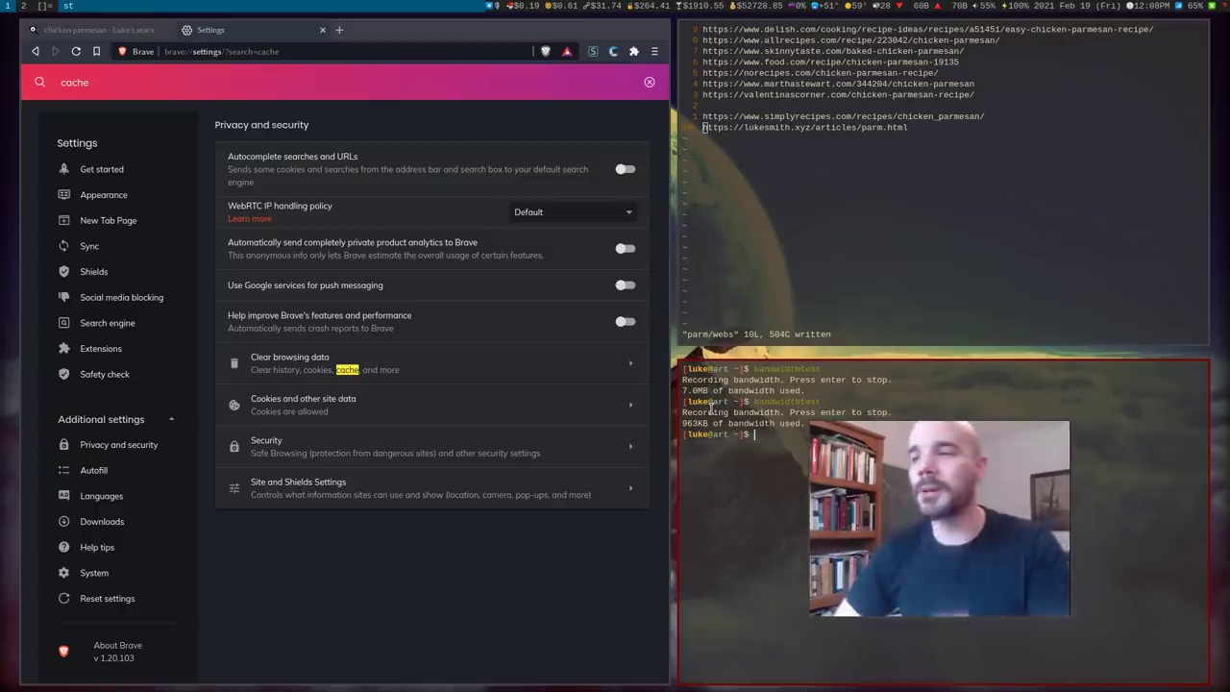
{"action": "left_click", "coordinate": [153, 30]}
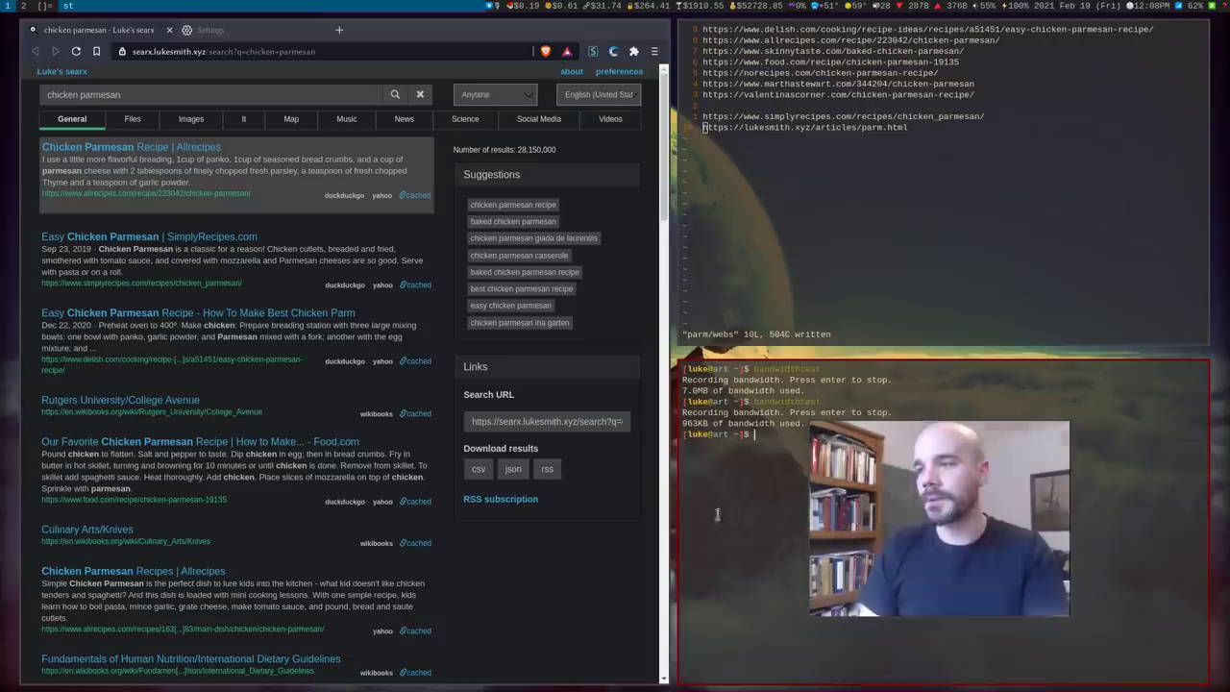
{"action": "key", "text": "Up"}
{"action": "key", "text": "Return"}
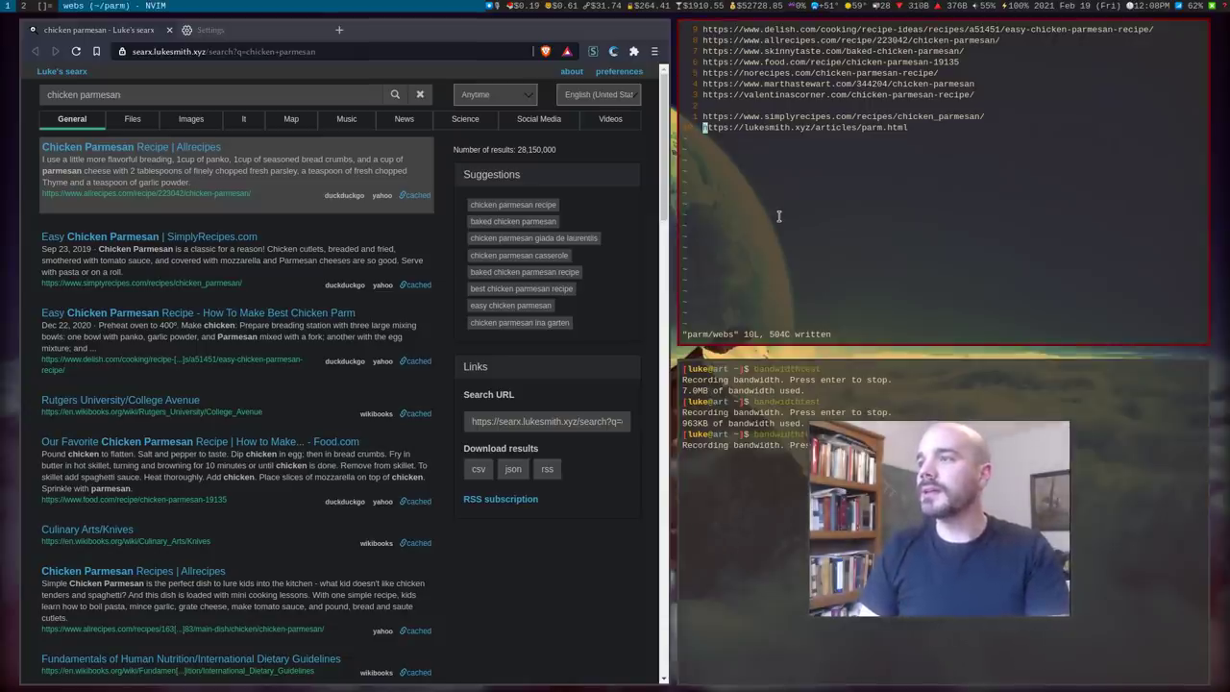
{"action": "key", "text": "alt+l"}
{"action": "type", "text": "all"}
{"action": "key", "text": "Return"}
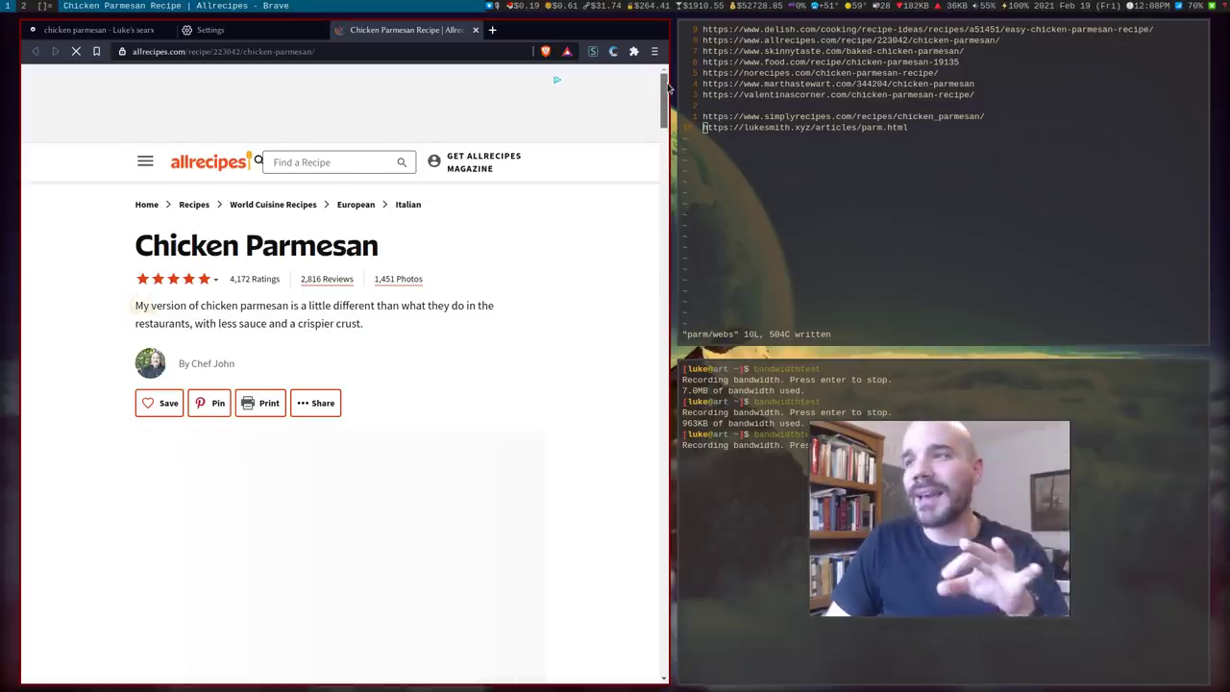
Step: Scroll through the Allrecipes Chicken Parmesan page and stop the recording at 5.7MB
{"action": "left_click_drag", "start_coordinate": [668, 86], "coordinate": [675, 276]}
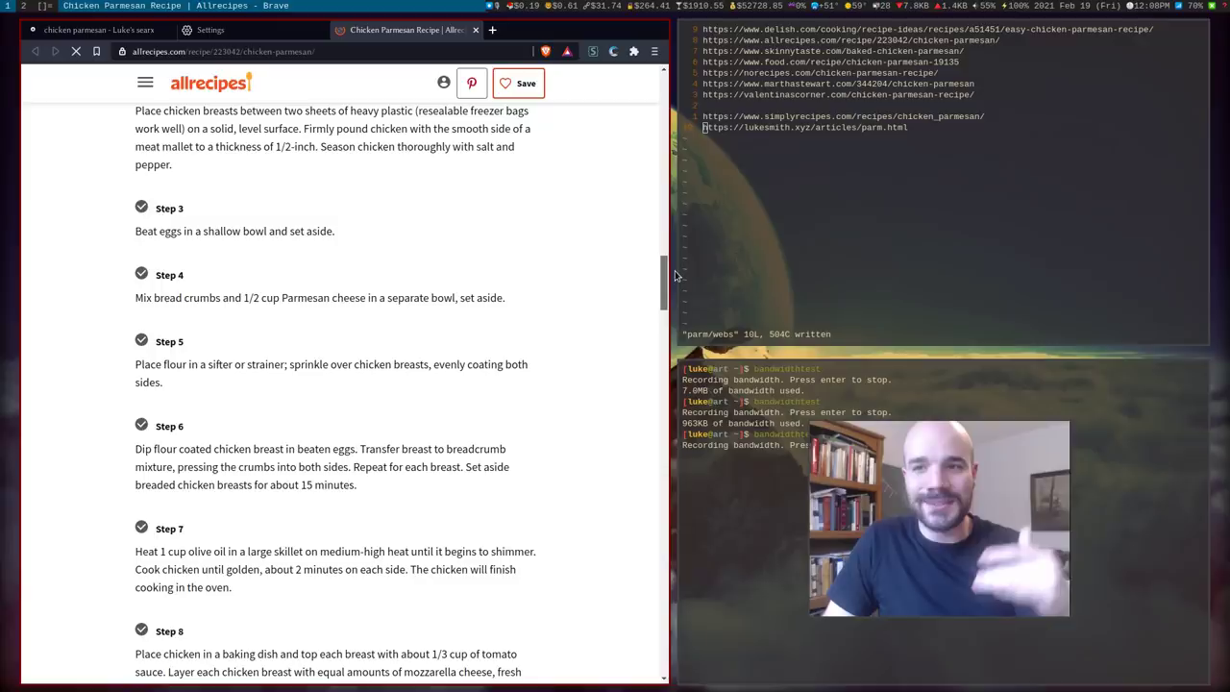
{"action": "left_click_drag", "start_coordinate": [675, 276], "coordinate": [669, 329]}
{"action": "scroll", "coordinate": [667, 332], "scroll_direction": "down", "scroll_amount": 5}
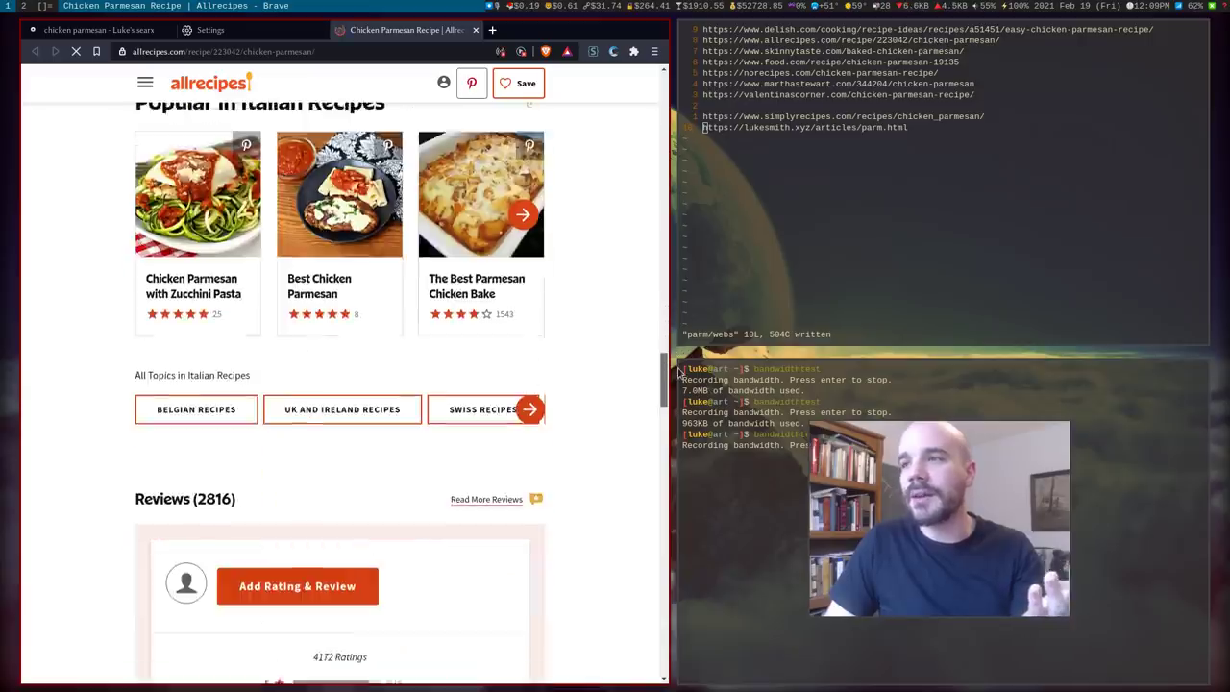
{"action": "scroll", "coordinate": [661, 192], "scroll_direction": "up", "scroll_amount": 8}
{"action": "scroll", "coordinate": [660, 135], "scroll_direction": "up", "scroll_amount": 15}
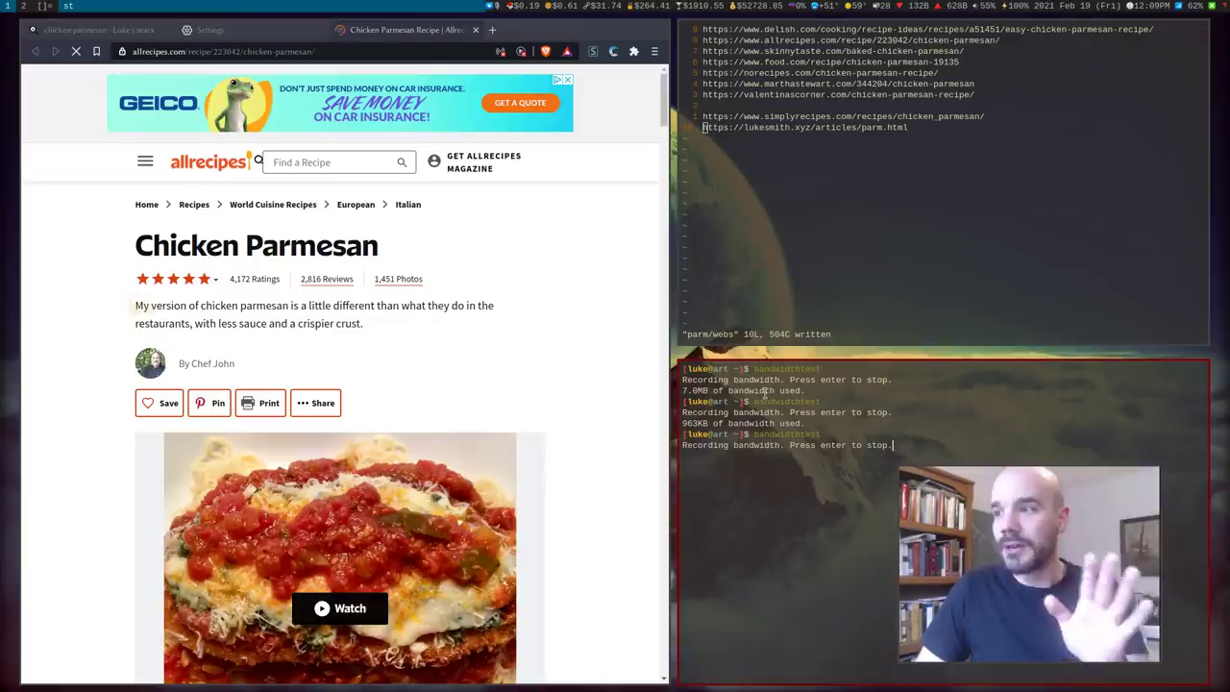
{"action": "key", "text": "Return"}
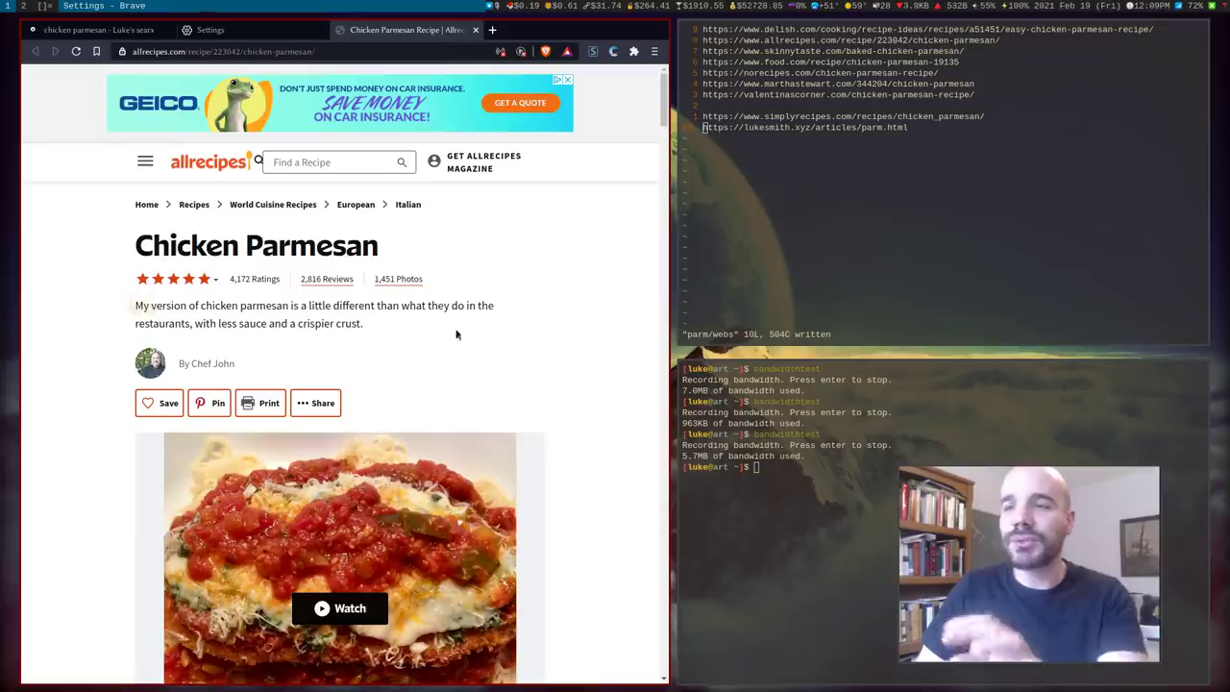
Step: Close the Allrecipes tab, start a fresh bandwidth recording, and open the Skinnytaste URL
{"action": "key", "text": "ctrl+w"}
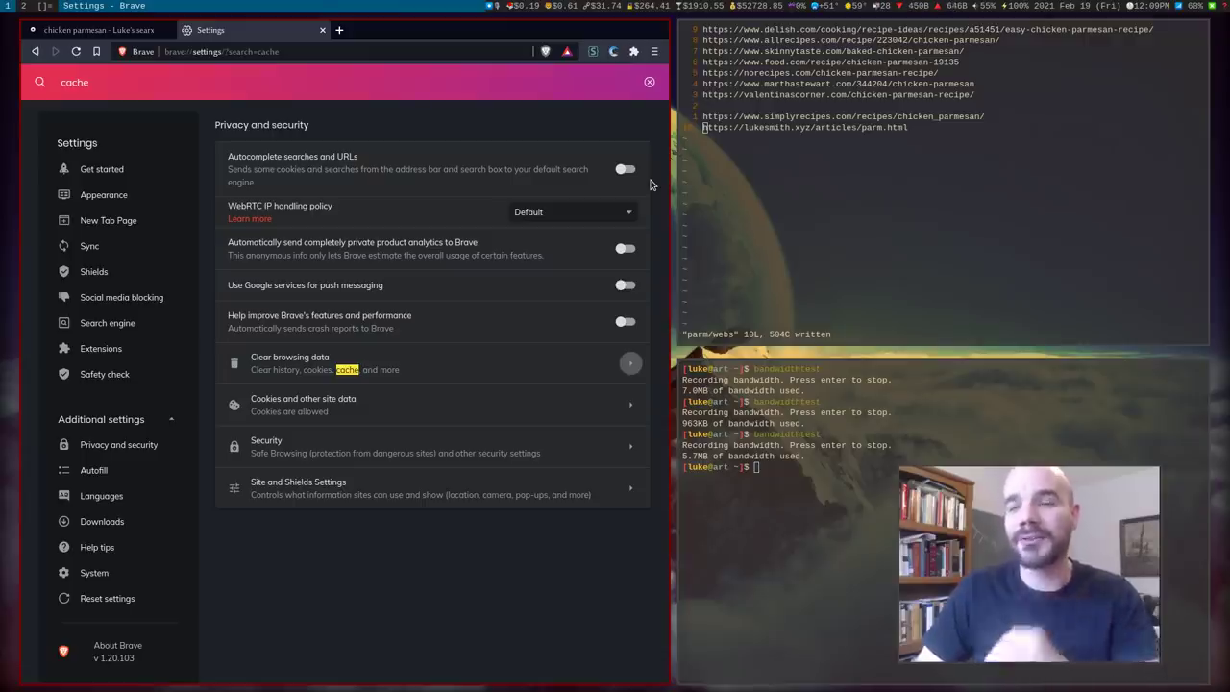
{"action": "key", "text": "Up"}
{"action": "key", "text": "Return"}
{"action": "key", "text": "alt+l"}
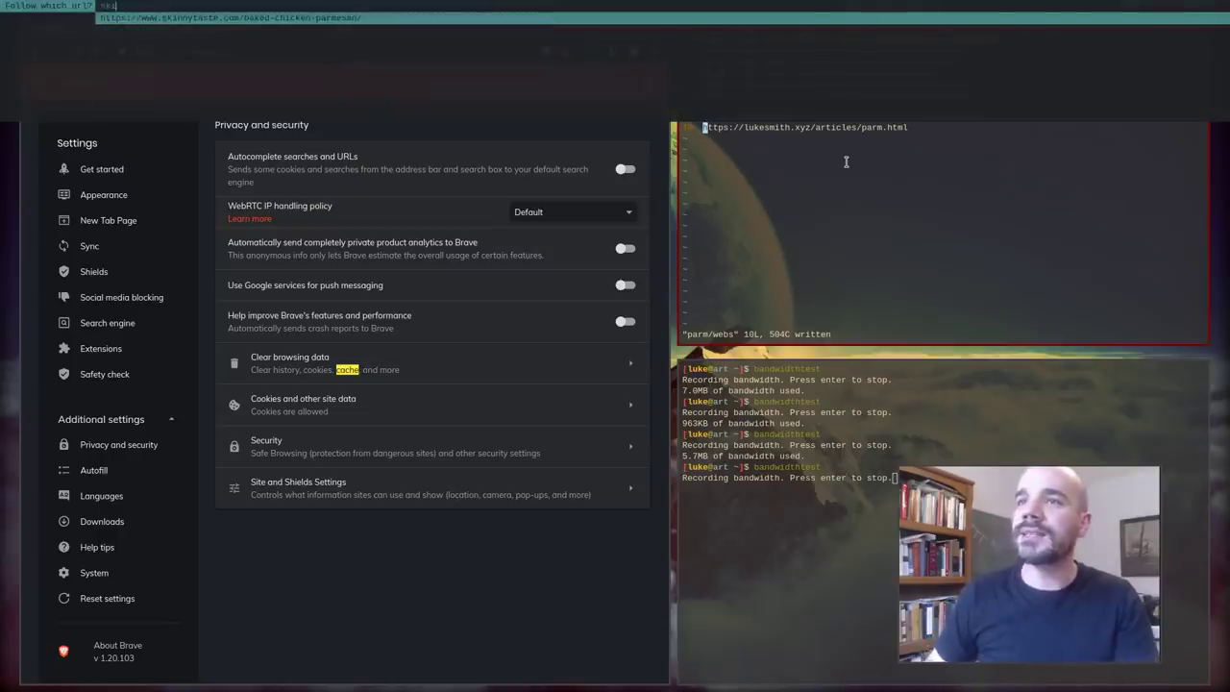
{"action": "key", "text": "Return"}
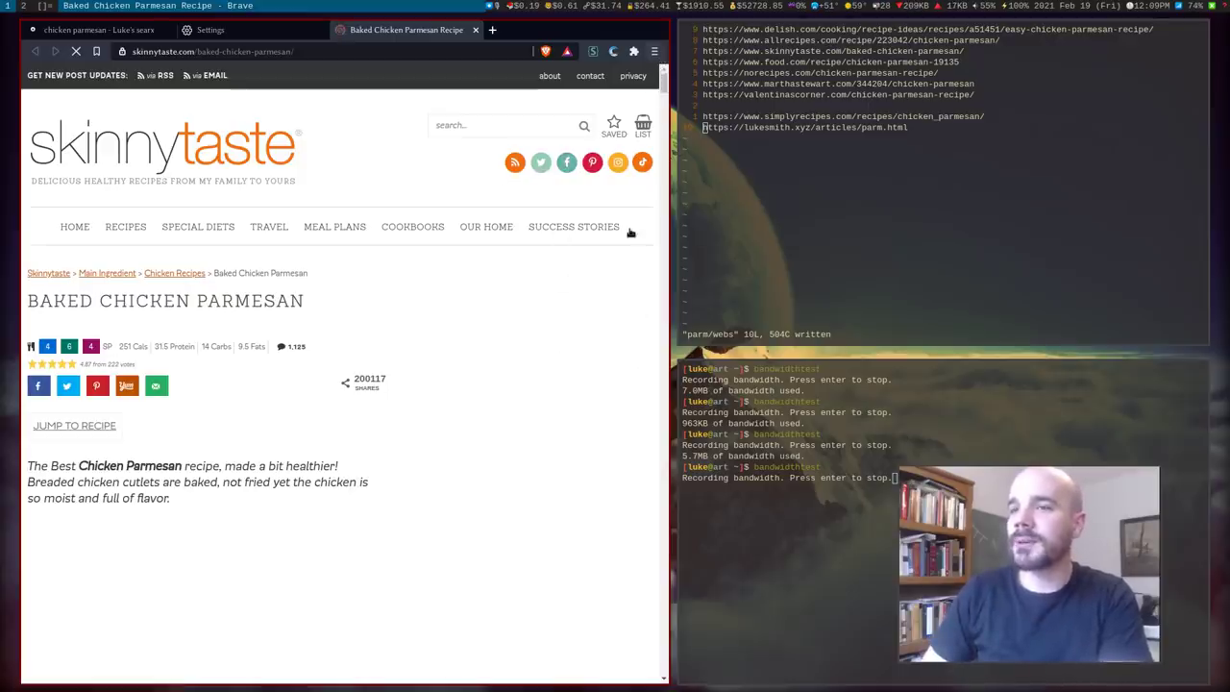
{"action": "scroll", "coordinate": [538, 404], "scroll_direction": "down", "scroll_amount": 10}
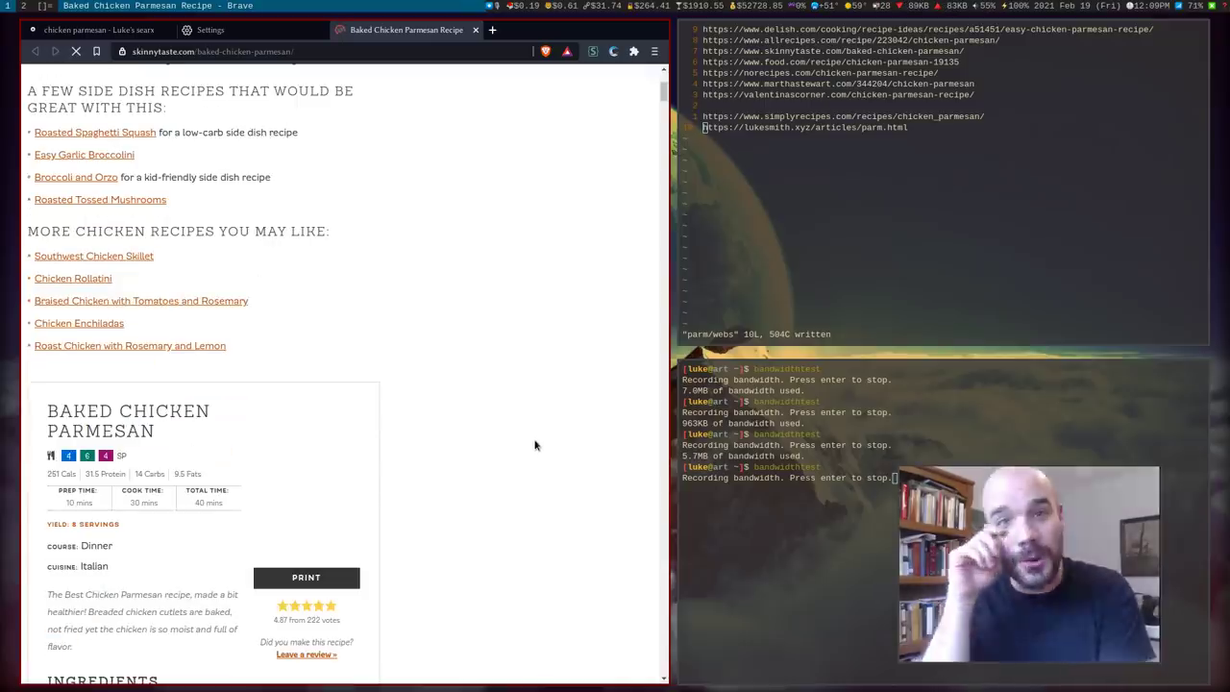
{"action": "scroll", "coordinate": [535, 445], "scroll_direction": "down", "scroll_amount": 2}
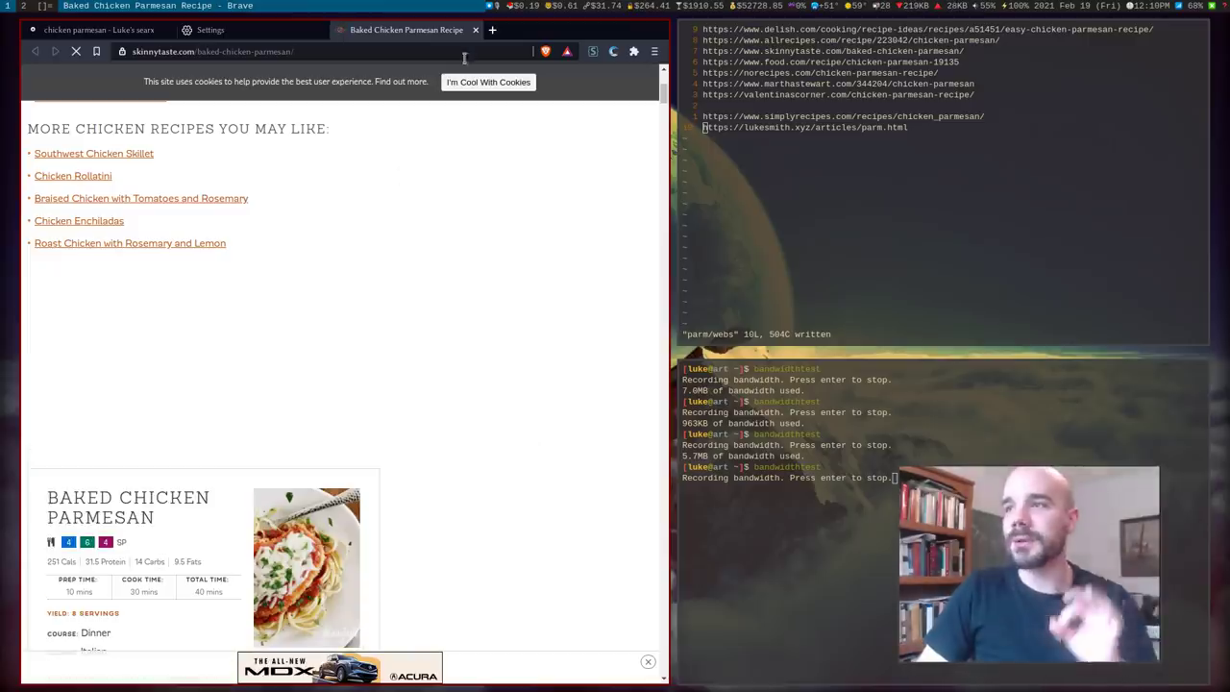
{"action": "left_click_drag", "start_coordinate": [666, 96], "coordinate": [671, 84]}
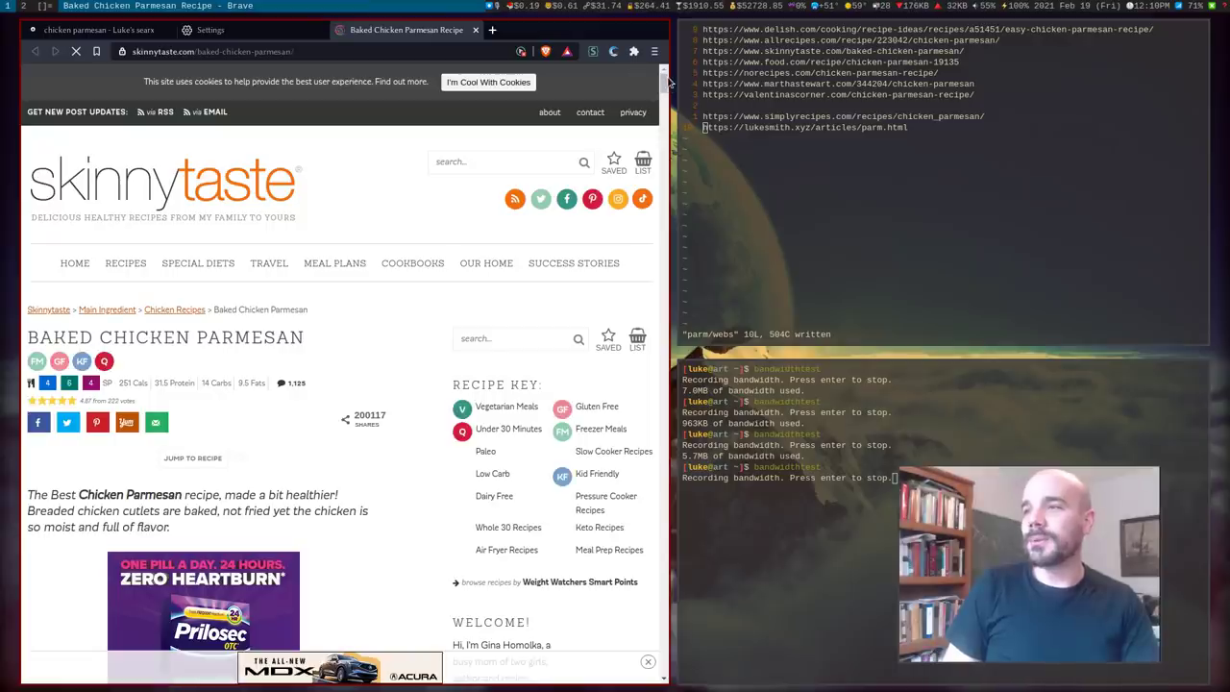
Step: Scroll down to the Skinnytaste Baked Chicken Parmesan recipe card and ingredients
{"action": "left_click_drag", "start_coordinate": [671, 84], "coordinate": [676, 70]}
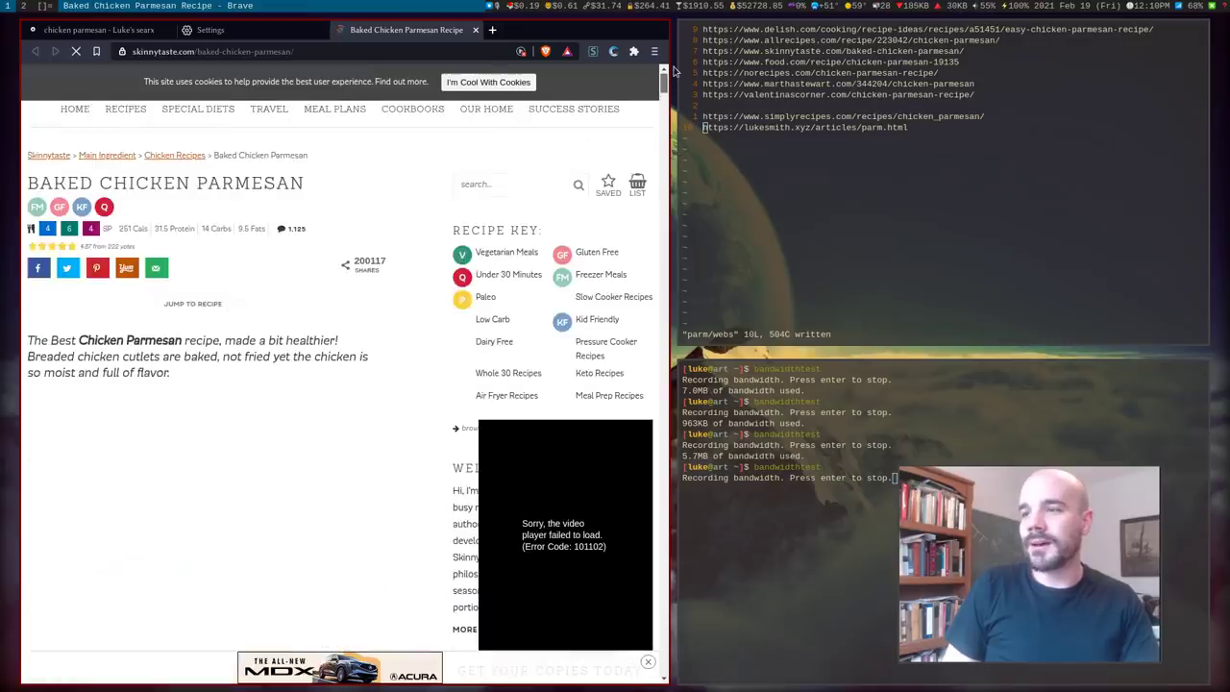
{"action": "scroll", "coordinate": [542, 228], "scroll_direction": "down", "scroll_amount": 3}
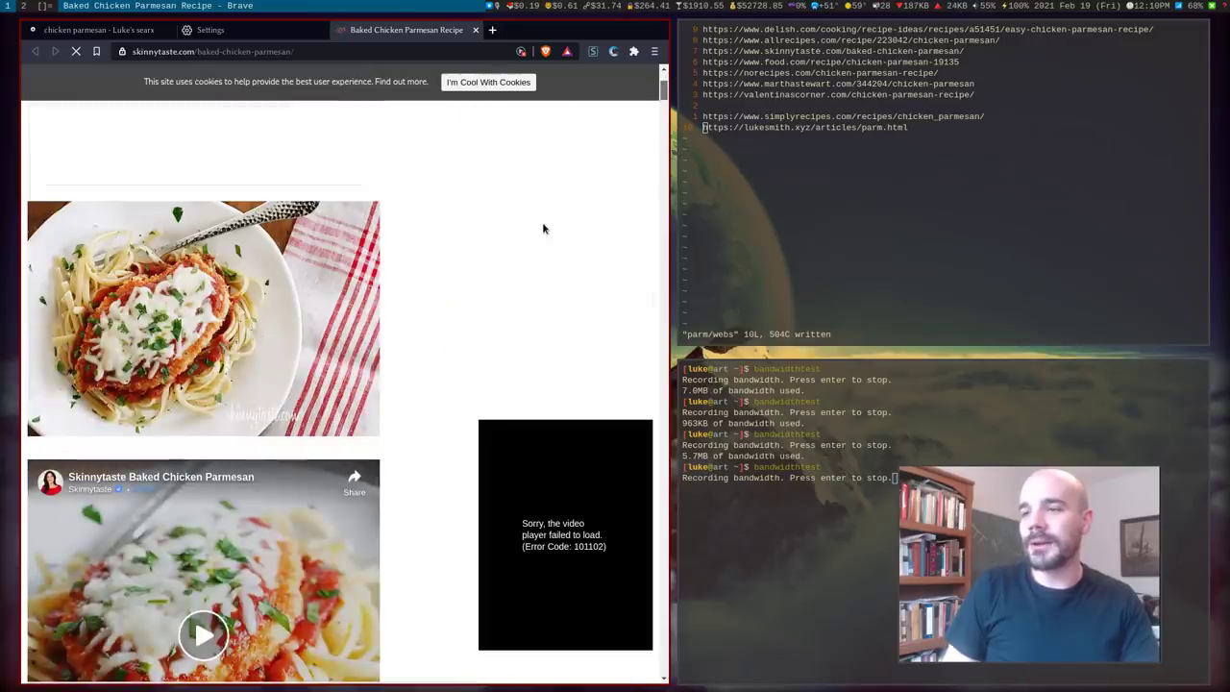
{"action": "scroll", "coordinate": [543, 229], "scroll_direction": "down", "scroll_amount": 5}
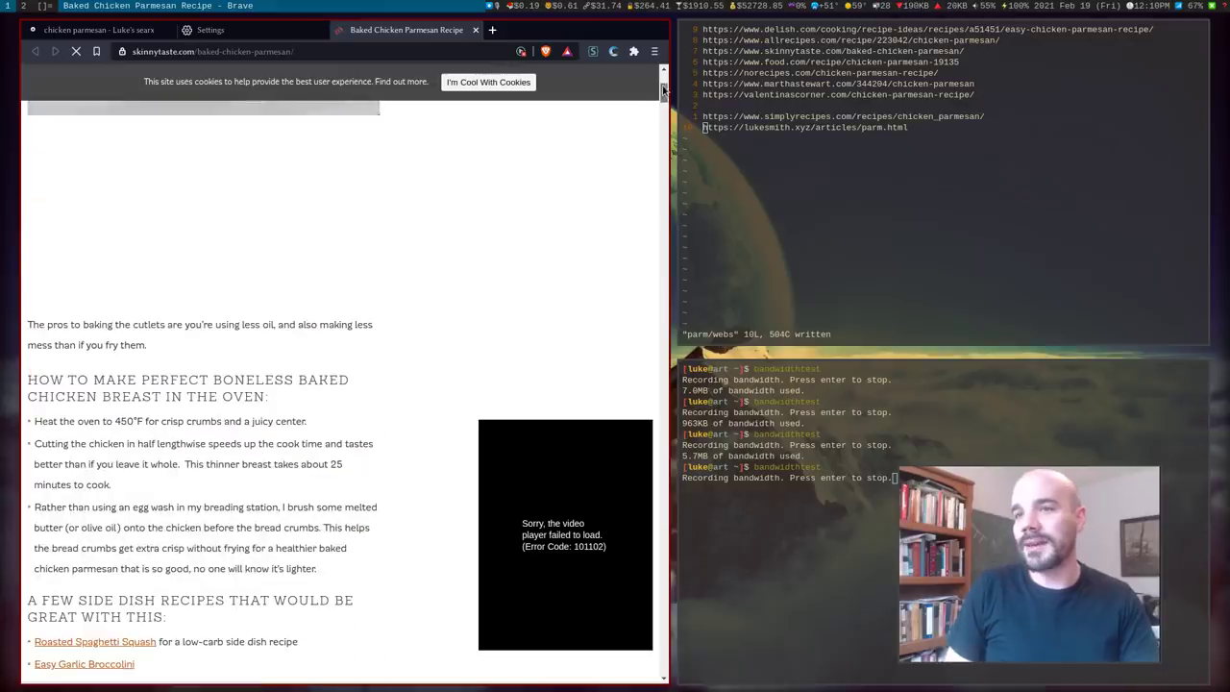
{"action": "left_click_drag", "start_coordinate": [663, 90], "coordinate": [666, 167]}
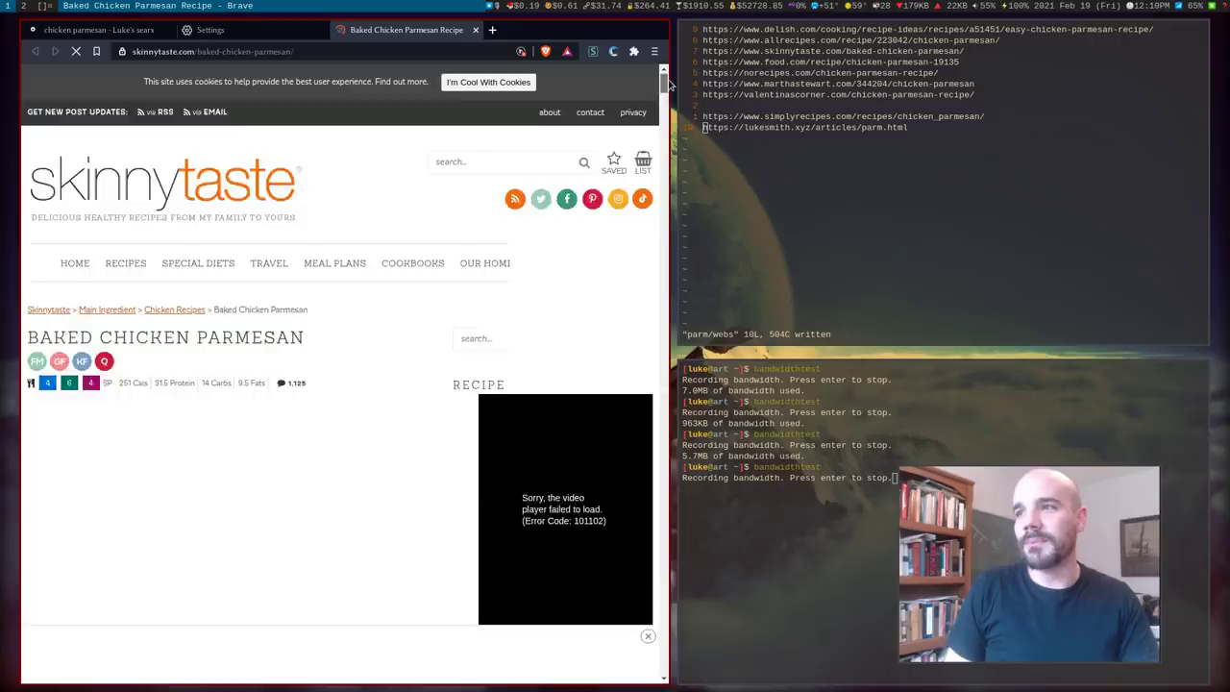
{"action": "left_click_drag", "start_coordinate": [669, 84], "coordinate": [671, 100]}
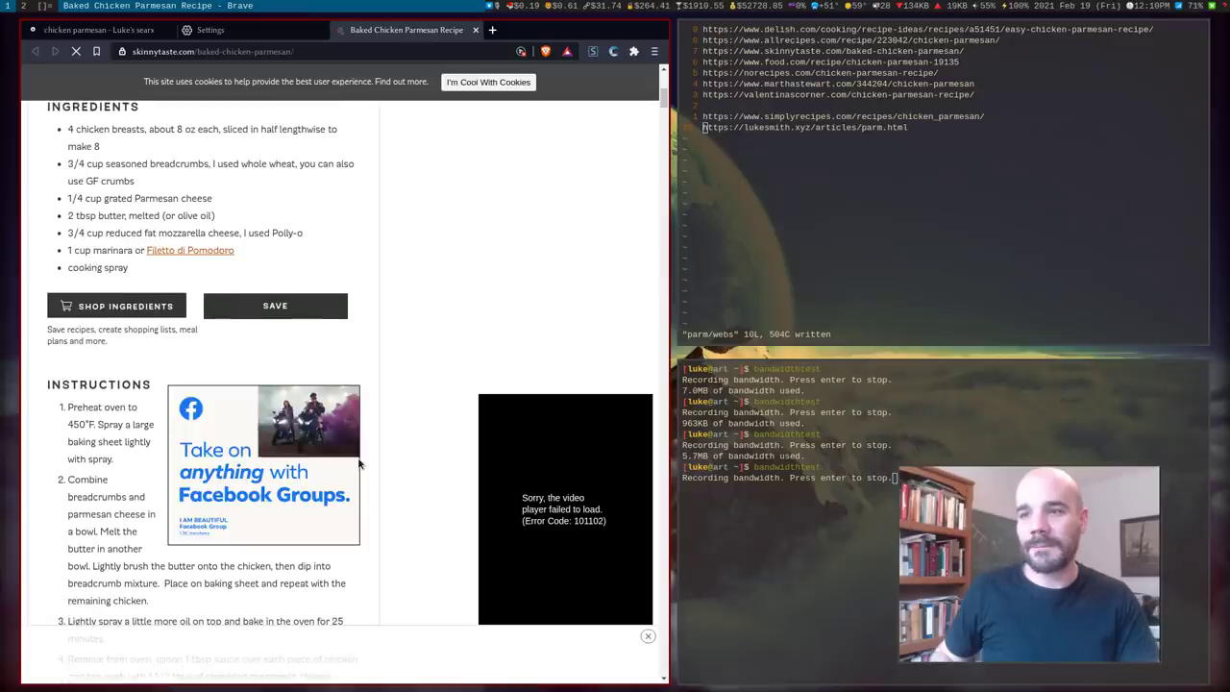
{"action": "scroll", "coordinate": [358, 465], "scroll_direction": "down", "scroll_amount": 5}
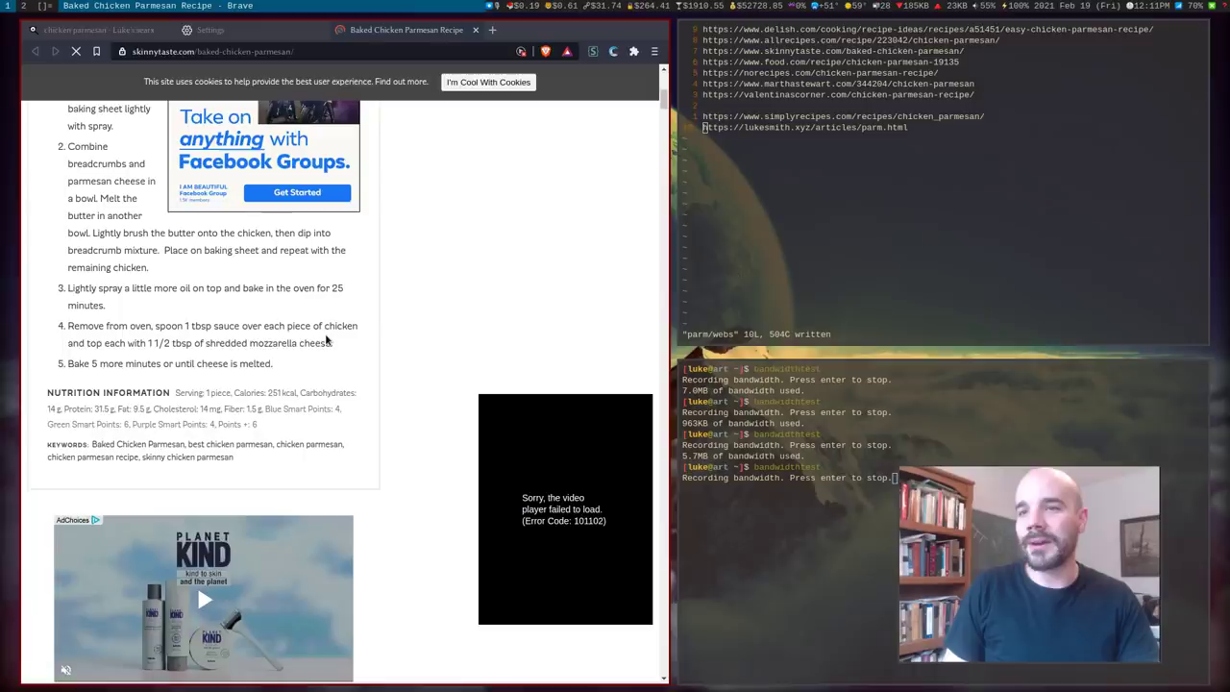
{"action": "scroll", "coordinate": [226, 337], "scroll_direction": "up", "scroll_amount": 5}
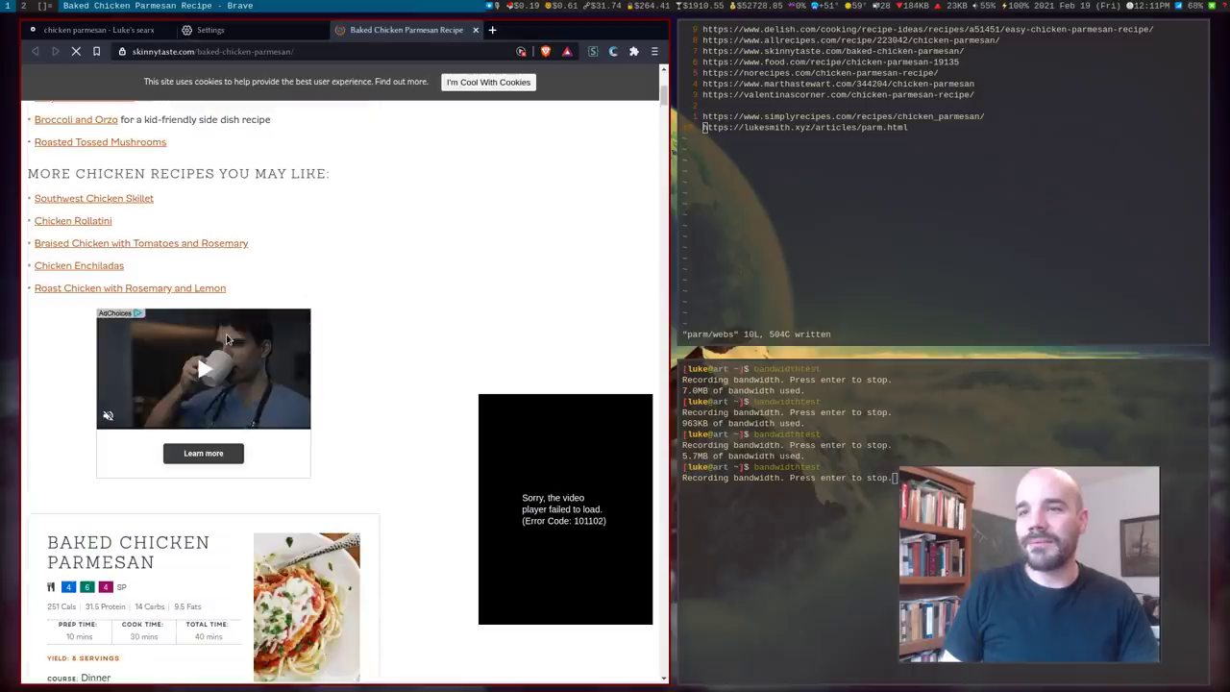
{"action": "scroll", "coordinate": [227, 337], "scroll_direction": "down", "scroll_amount": 2}
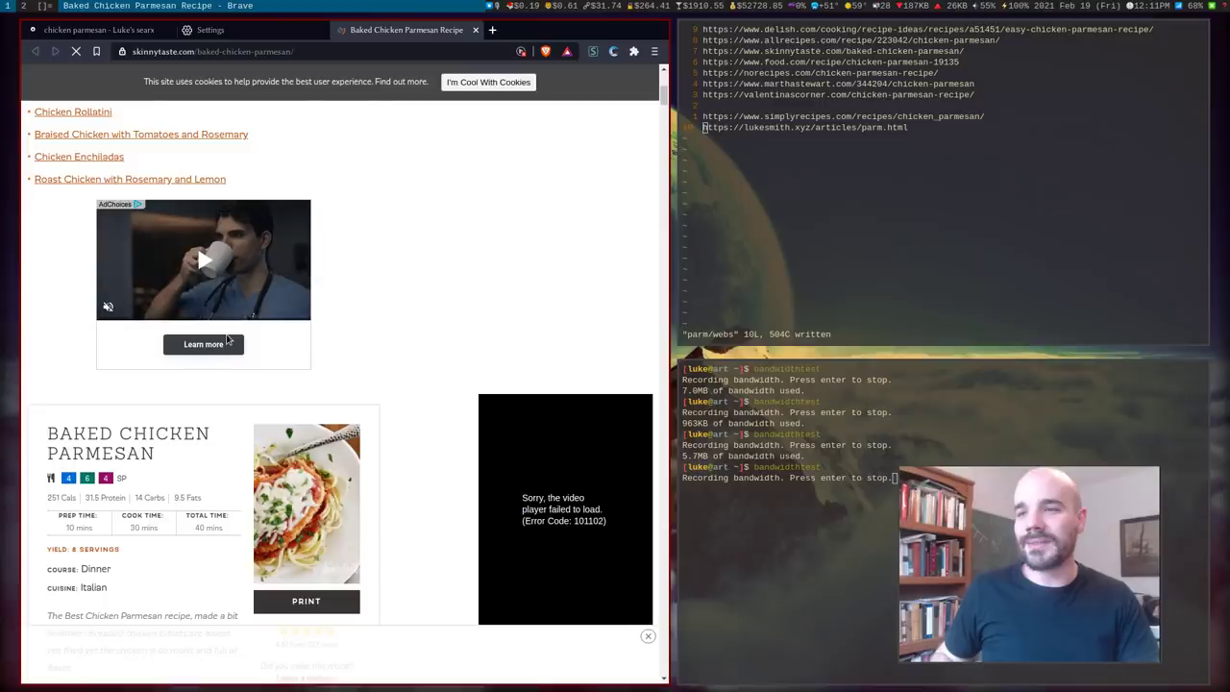
{"action": "scroll", "coordinate": [227, 337], "scroll_direction": "down", "scroll_amount": 2}
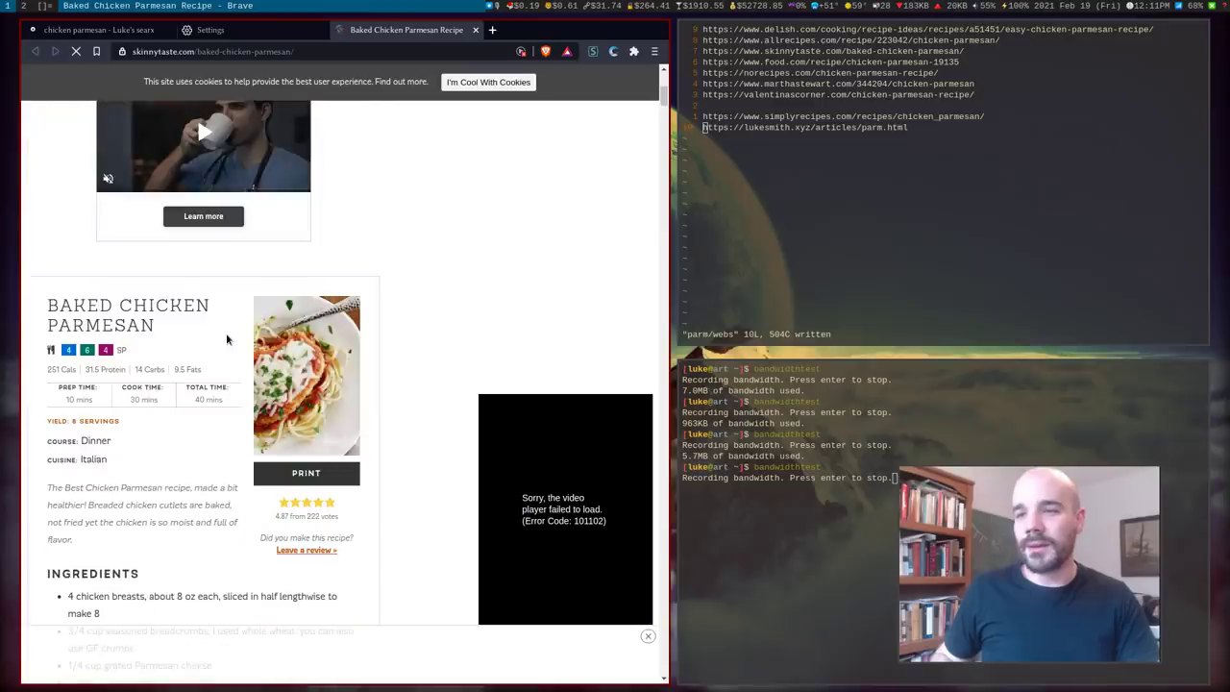
{"action": "scroll", "coordinate": [227, 337], "scroll_direction": "down", "scroll_amount": 3}
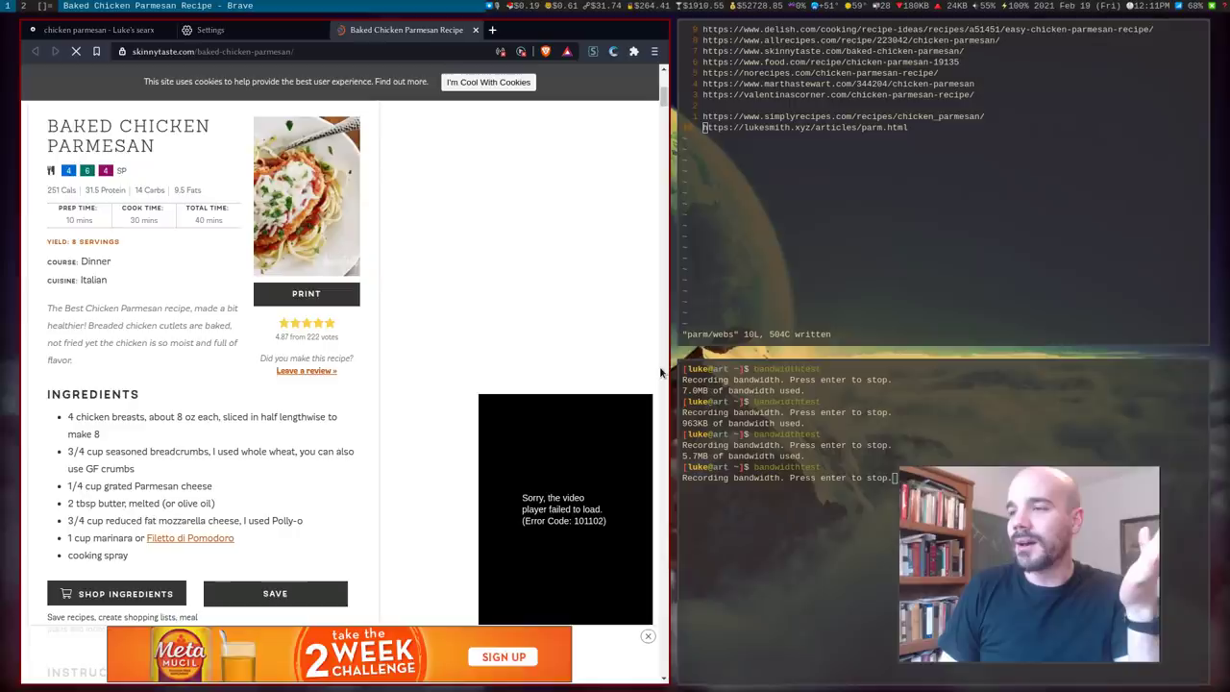
Step: Stop the fourth recording at 19MB and close the Skinnytaste Baked Chicken Parmesan tab
{"action": "key", "text": "Return"}
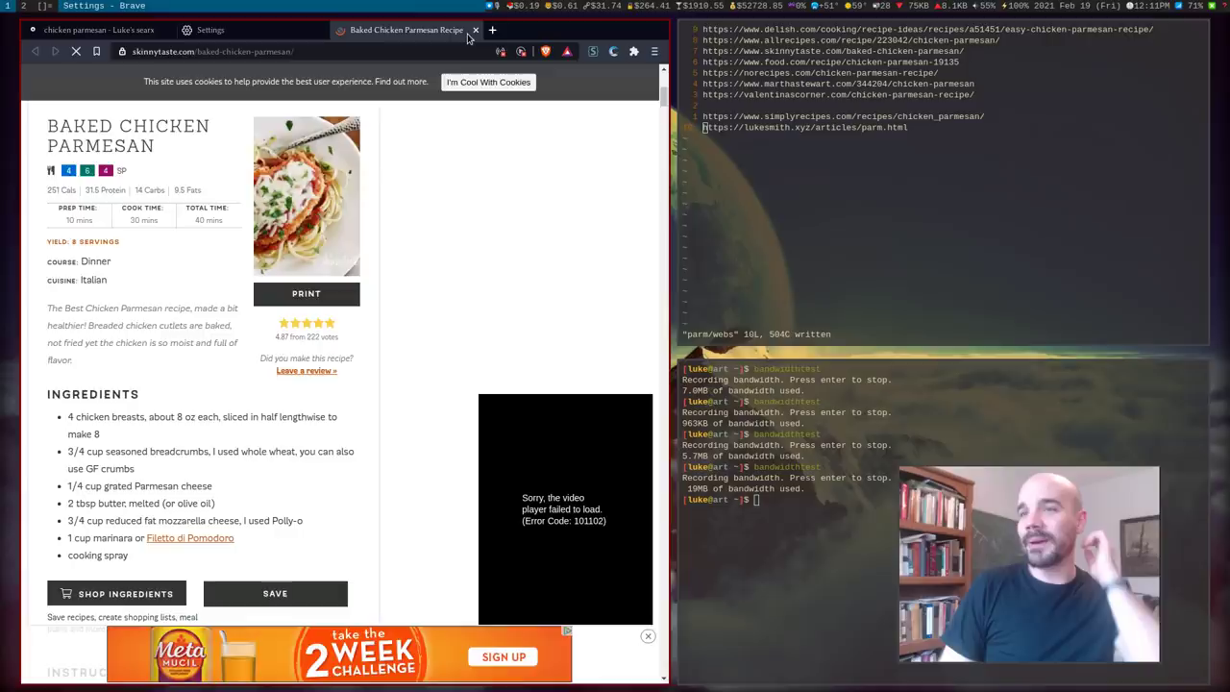
{"action": "left_click", "coordinate": [475, 30]}
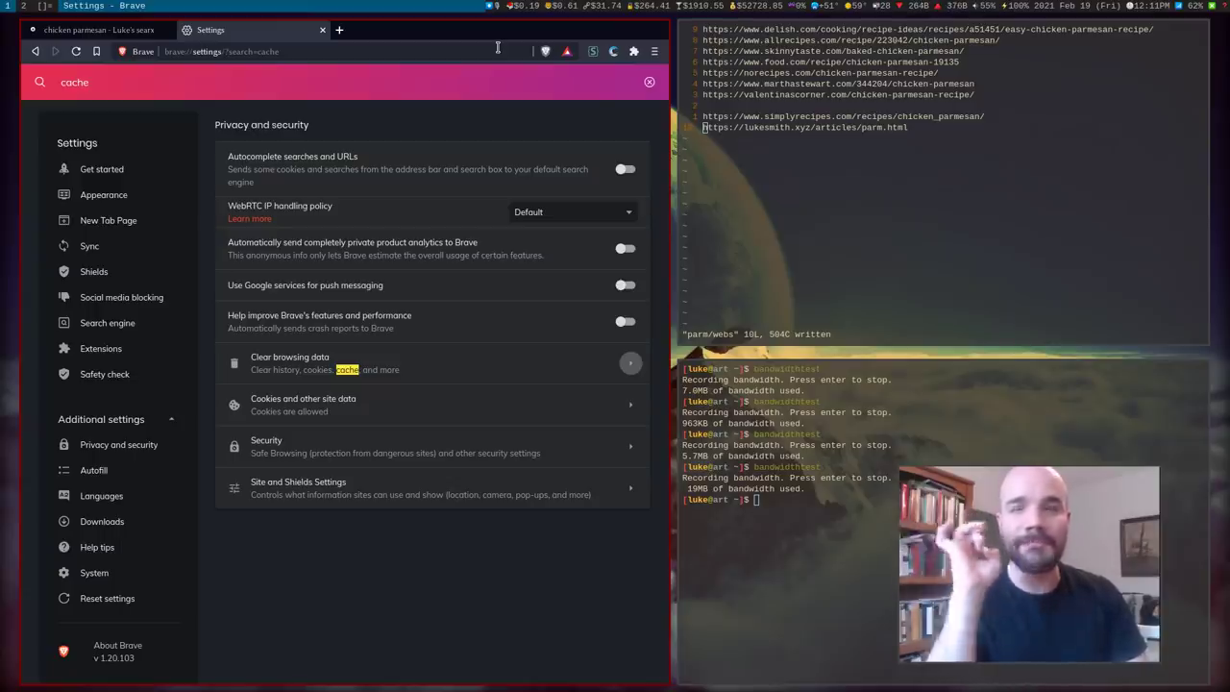
Step: From the searx tab, open the lukesmith.xyz/articles/parm.html Easy Chicken Parmesan mirror in a new tab
{"action": "left_click", "coordinate": [79, 30]}
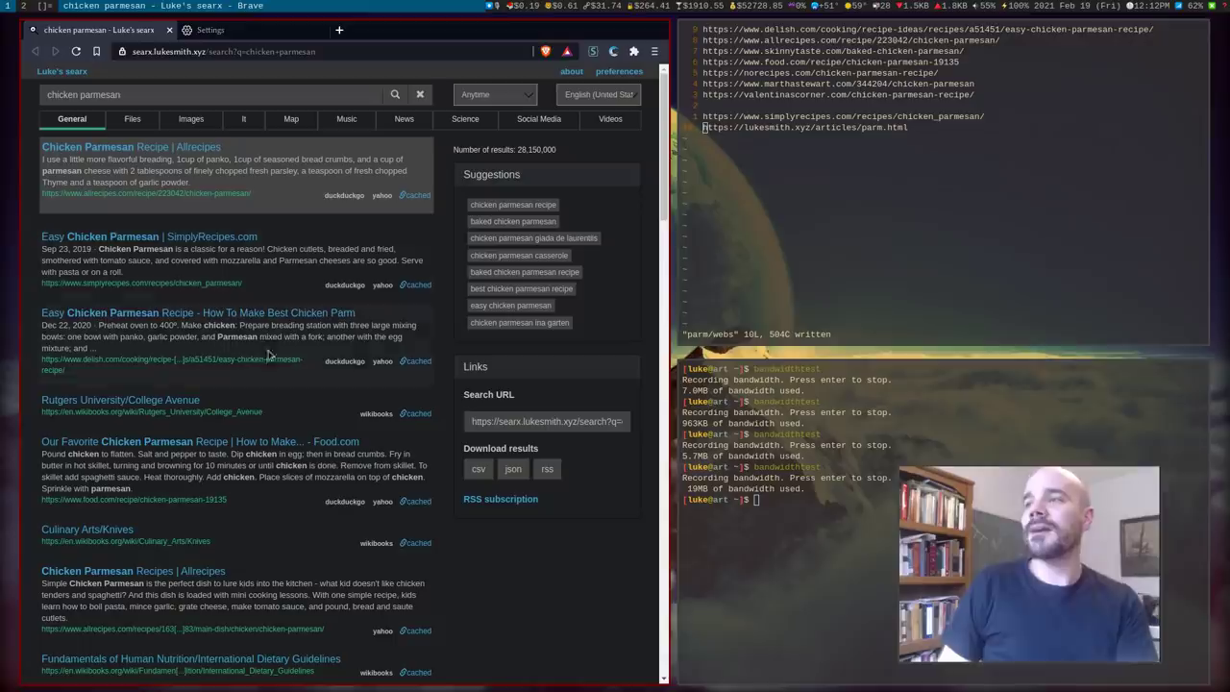
{"action": "key", "text": "alt+l"}
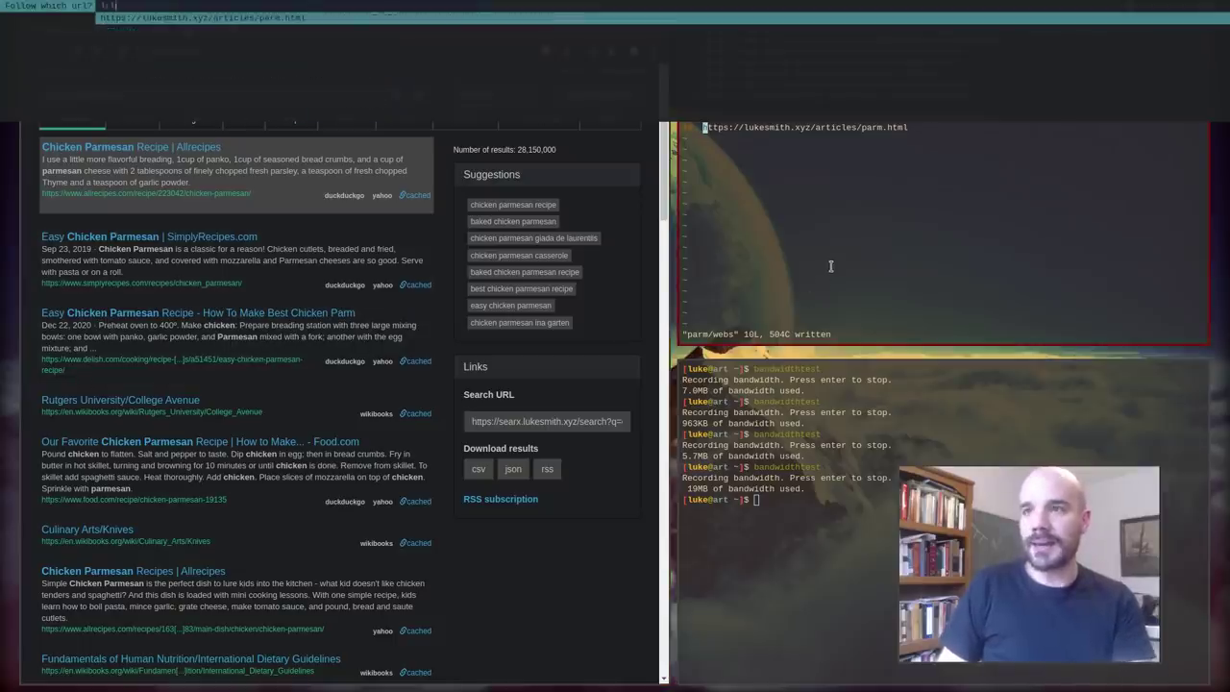
{"action": "key", "text": "Escape"}
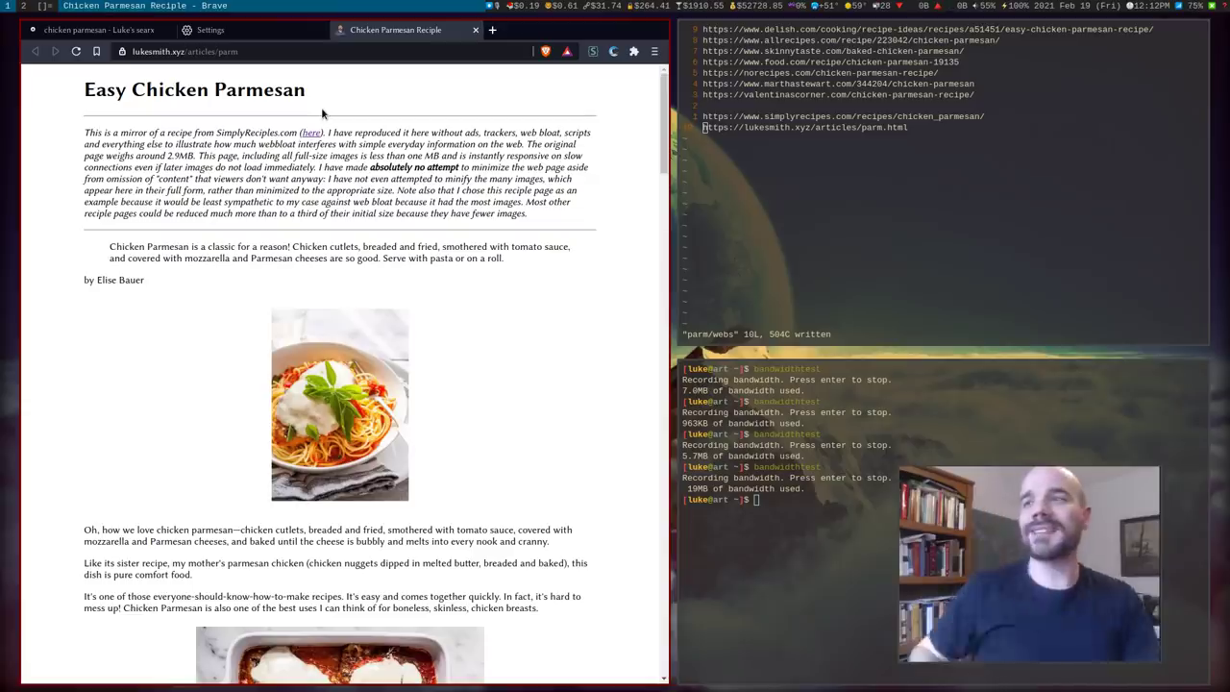
Step: Scroll down and back up through the lightweight lukesmith.xyz Easy Chicken Parmesan recipe
{"action": "scroll", "coordinate": [321, 106], "scroll_direction": "down", "scroll_amount": 3}
{"action": "scroll", "coordinate": [322, 113], "scroll_direction": "down", "scroll_amount": 4}
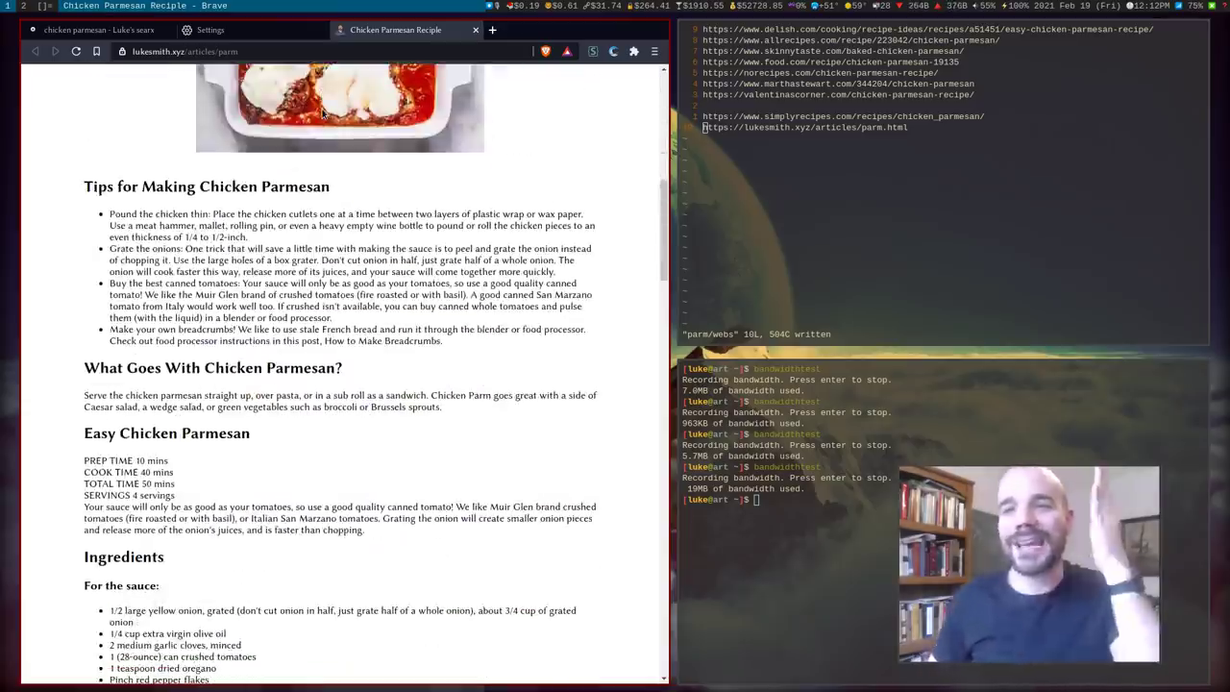
{"action": "scroll", "coordinate": [322, 114], "scroll_direction": "up", "scroll_amount": 2}
{"action": "scroll", "coordinate": [322, 114], "scroll_direction": "up", "scroll_amount": 5}
{"action": "scroll", "coordinate": [321, 107], "scroll_direction": "down", "scroll_amount": 5}
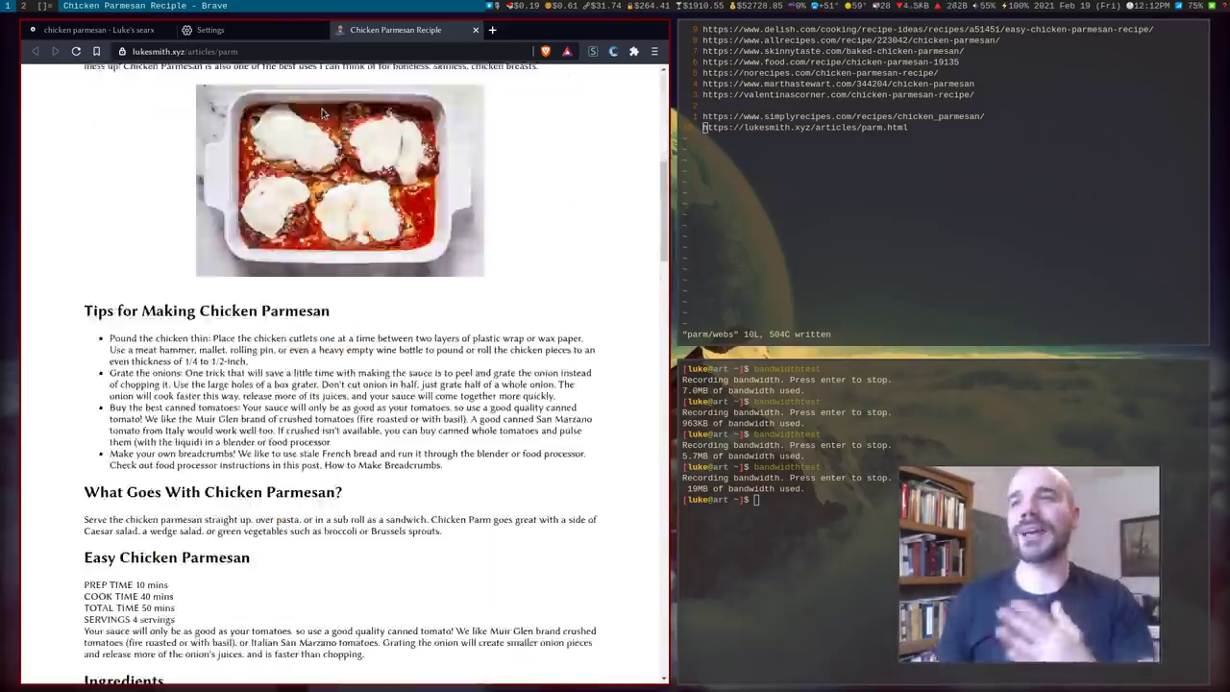
{"action": "scroll", "coordinate": [322, 108], "scroll_direction": "down", "scroll_amount": 6}
{"action": "scroll", "coordinate": [321, 107], "scroll_direction": "down", "scroll_amount": 15}
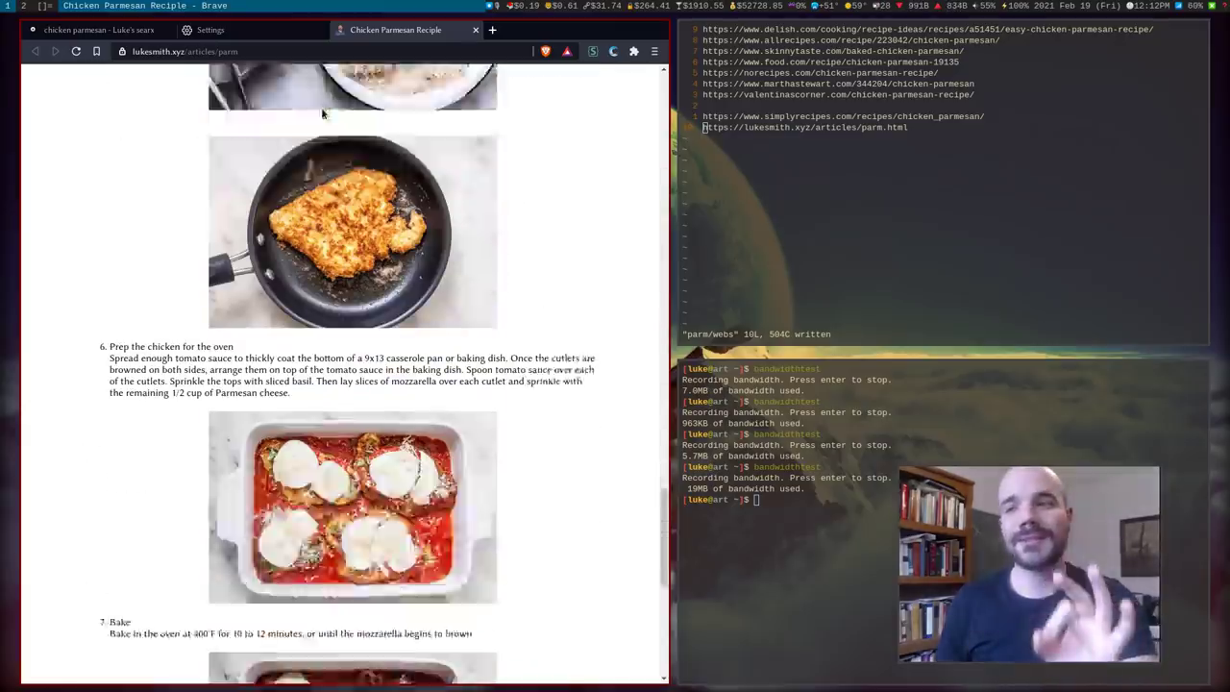
{"action": "scroll", "coordinate": [321, 107], "scroll_direction": "down", "scroll_amount": 3}
{"action": "scroll", "coordinate": [321, 107], "scroll_direction": "up", "scroll_amount": 18}
{"action": "scroll", "coordinate": [322, 113], "scroll_direction": "up", "scroll_amount": 10}
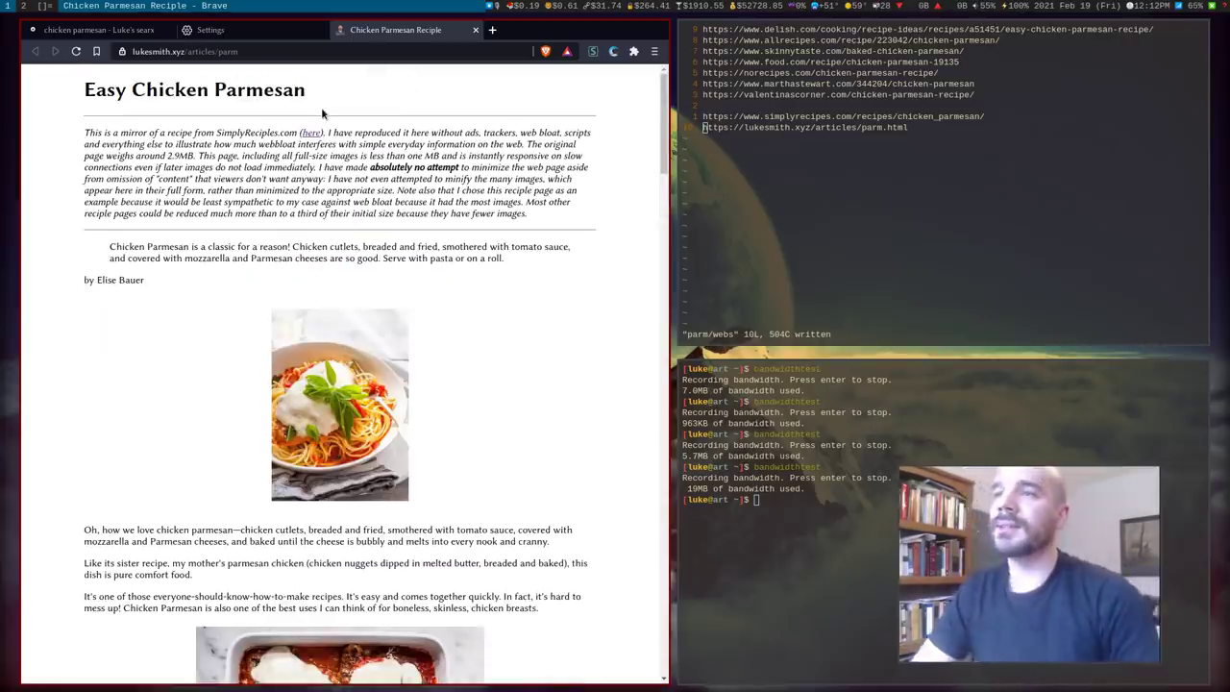
Step: Close the mirror tab, rerun bandwidthtest, and open the norecipes.com chicken parmesan page
{"action": "key", "text": "ctrl+w"}
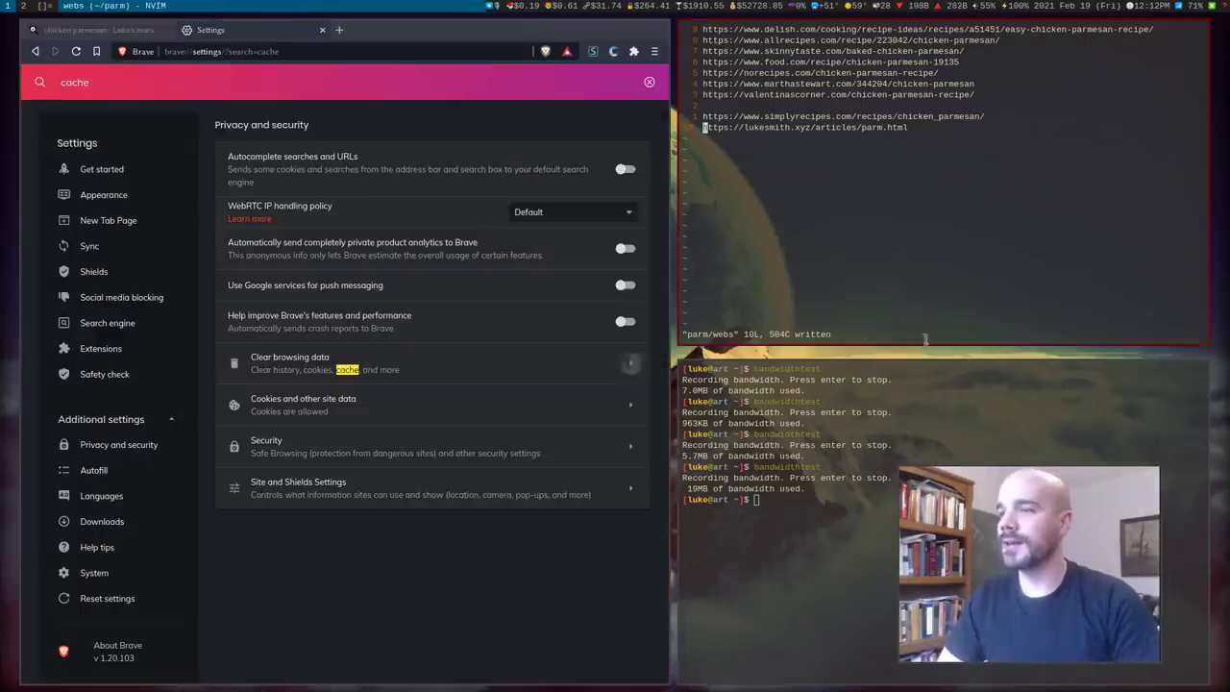
{"action": "key", "text": "Up"}
{"action": "key", "text": "Return"}
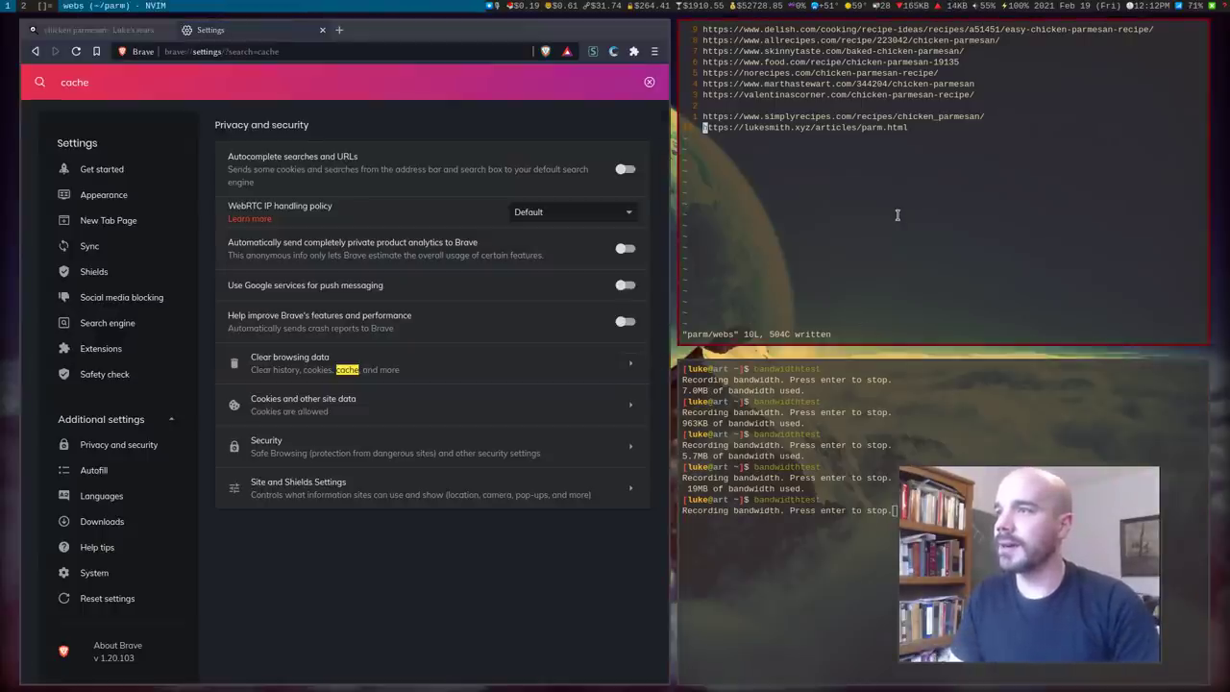
{"action": "key", "text": "super+d"}
{"action": "key", "text": "Escape"}
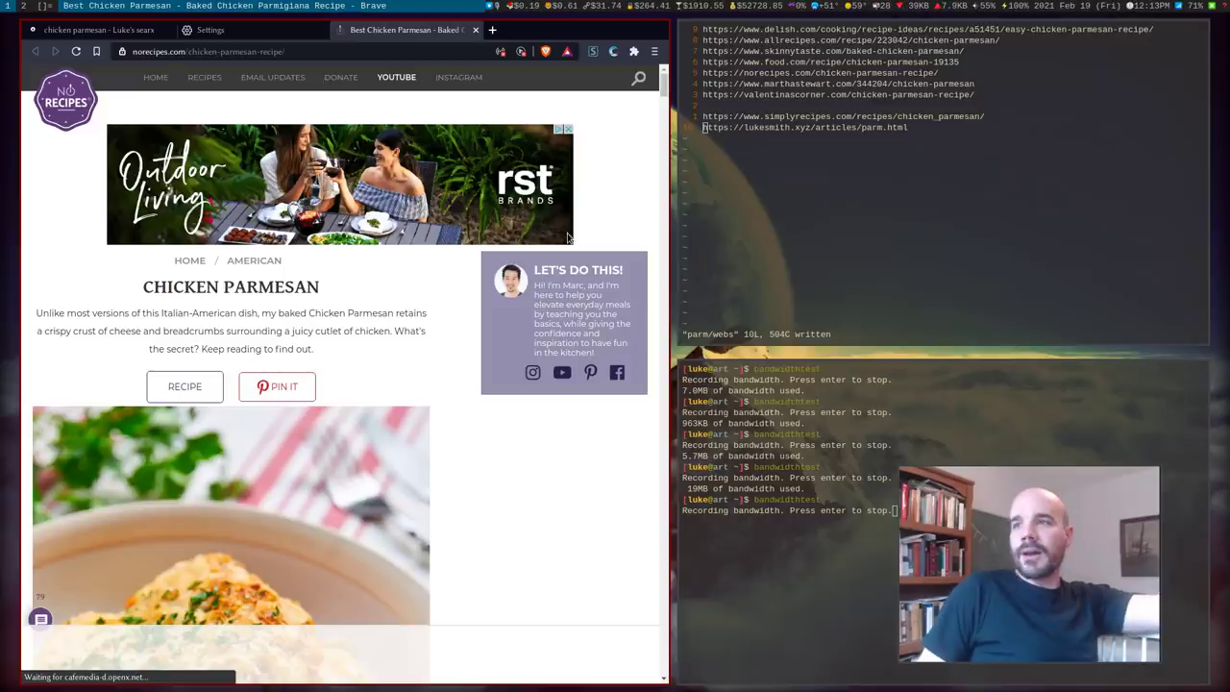
Step: Stop bandwidthtest at 8.6MB and close the Best Chicken Parmesan tab
{"action": "key", "text": "Return"}
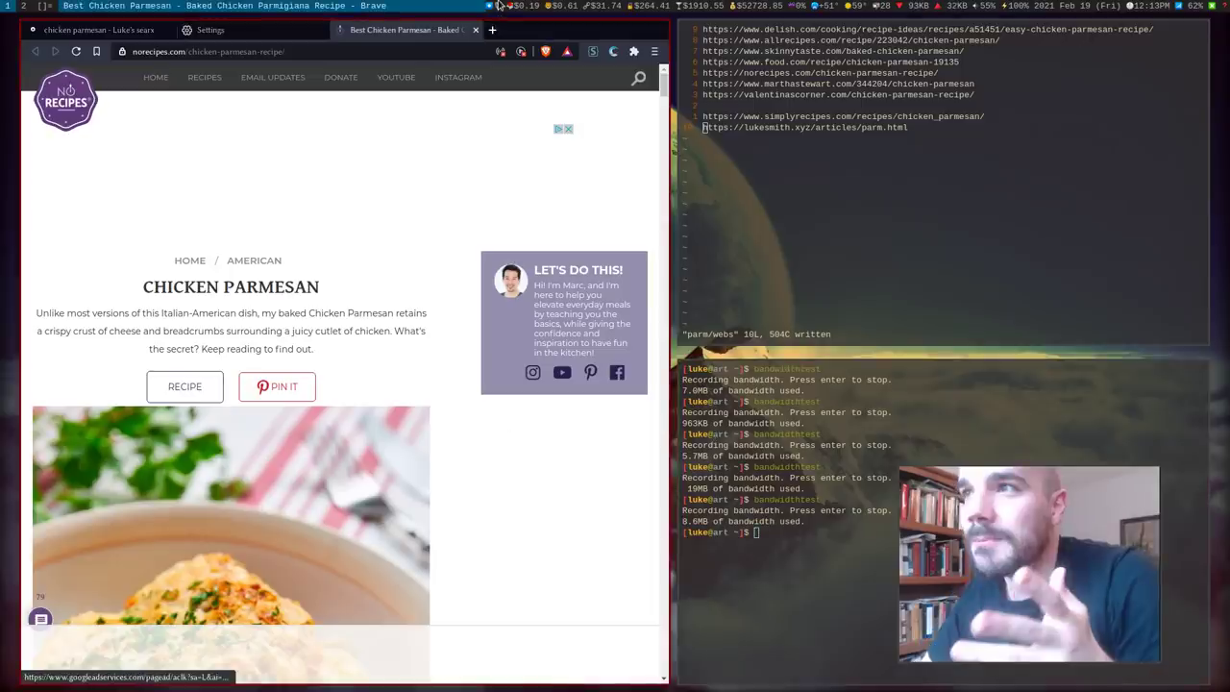
{"action": "left_click", "coordinate": [475, 30]}
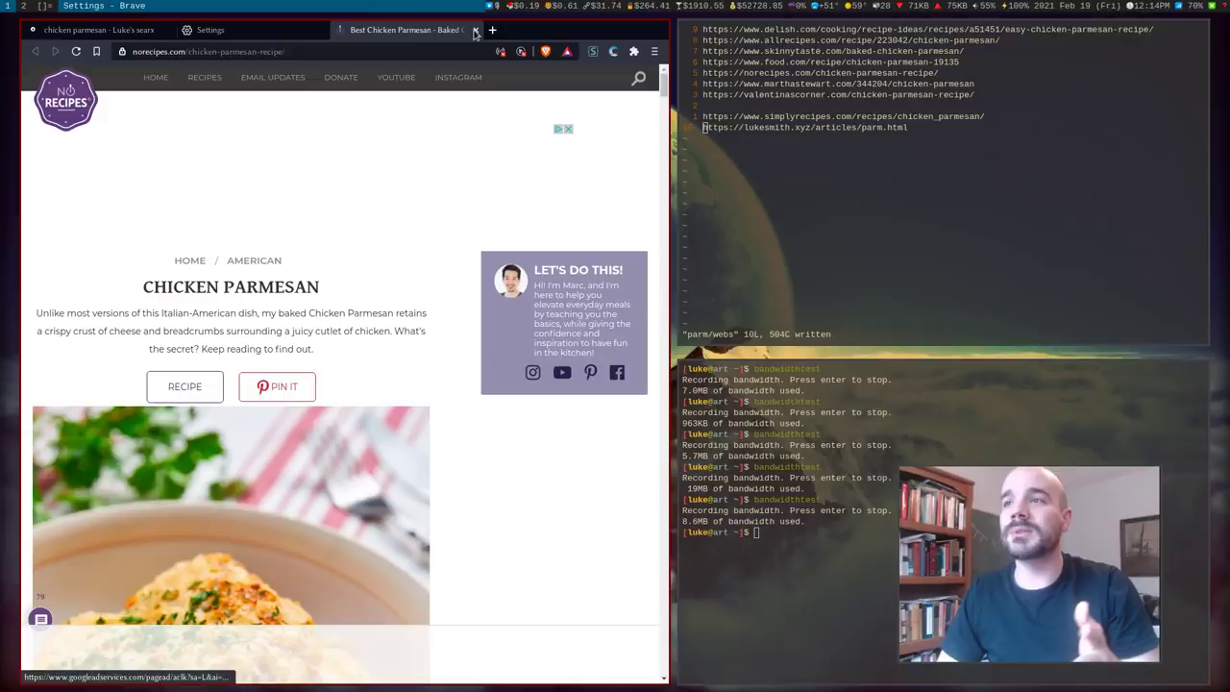
{"action": "left_click", "coordinate": [475, 31]}
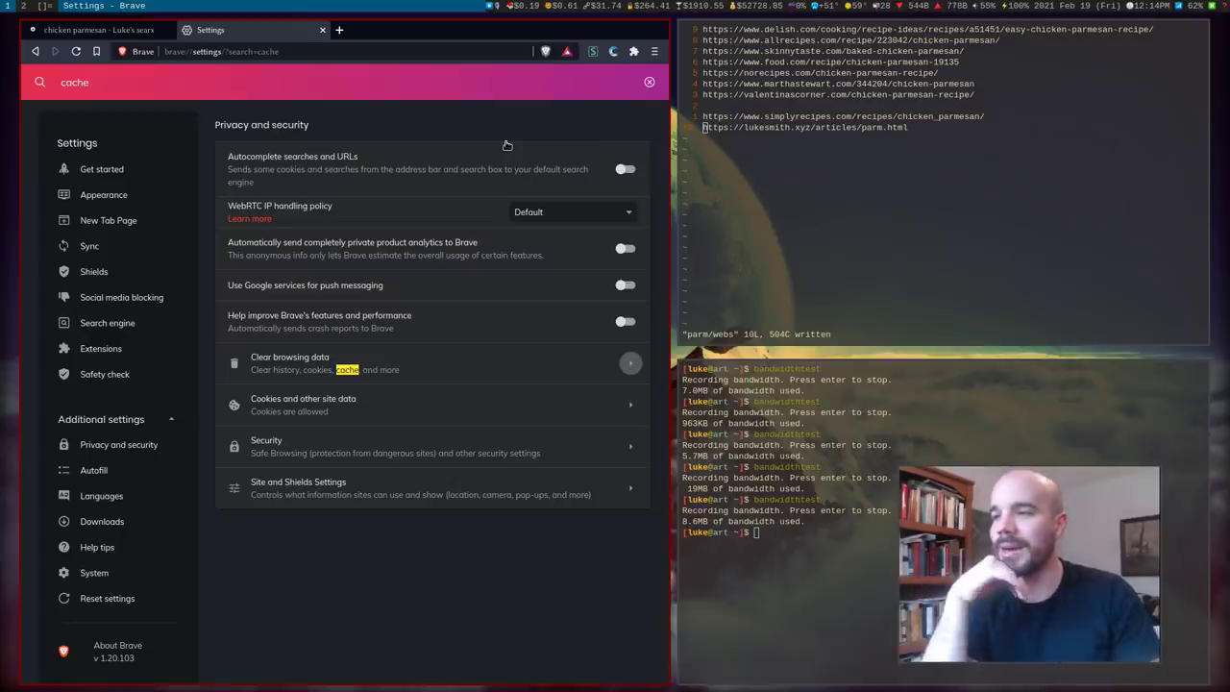
{"action": "mouse_move", "coordinate": [754, 211]}
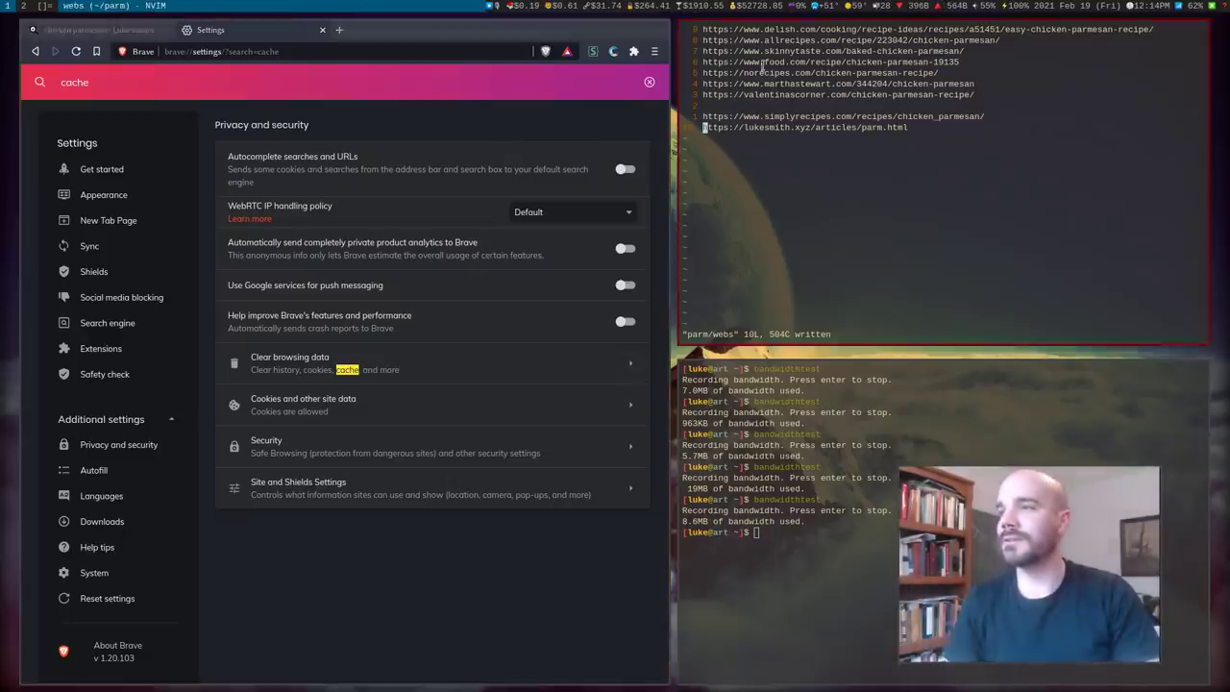